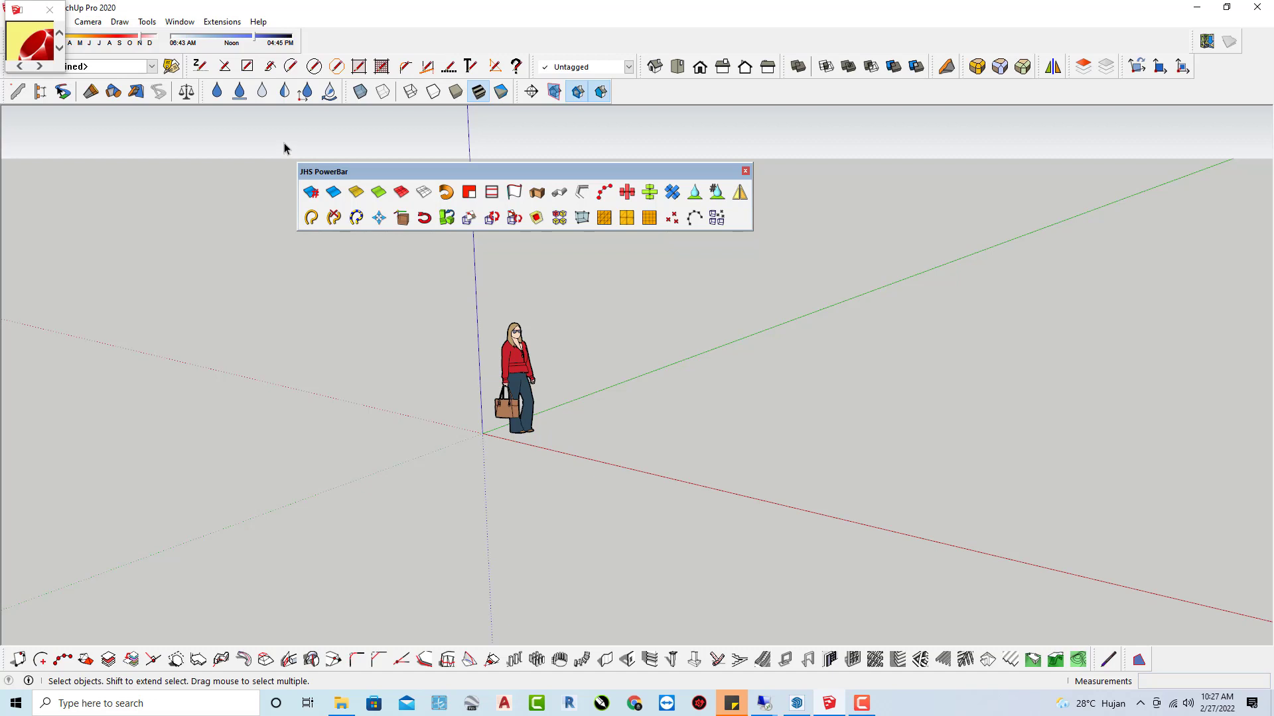
Step: Float the Round Corner toolbar in SketchUp 2021, then minimize 2021 to reveal SketchUp 2020
click(794, 700)
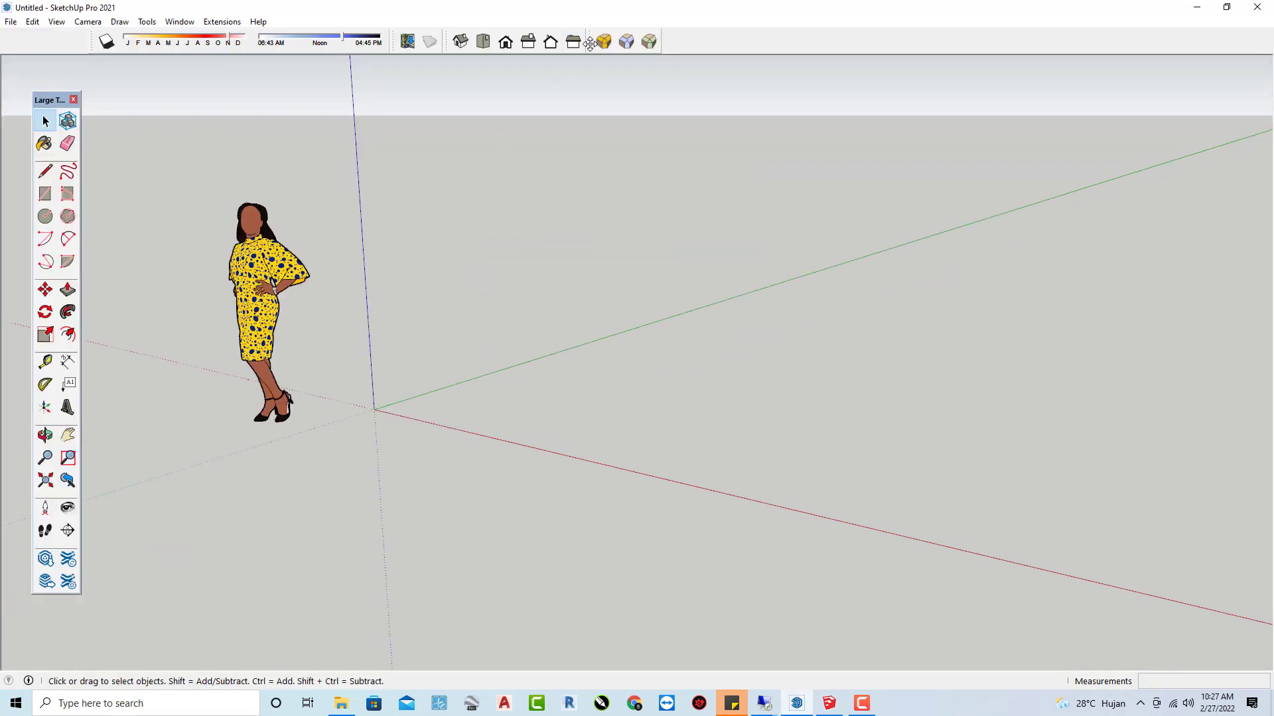
drag(592, 41, 595, 160)
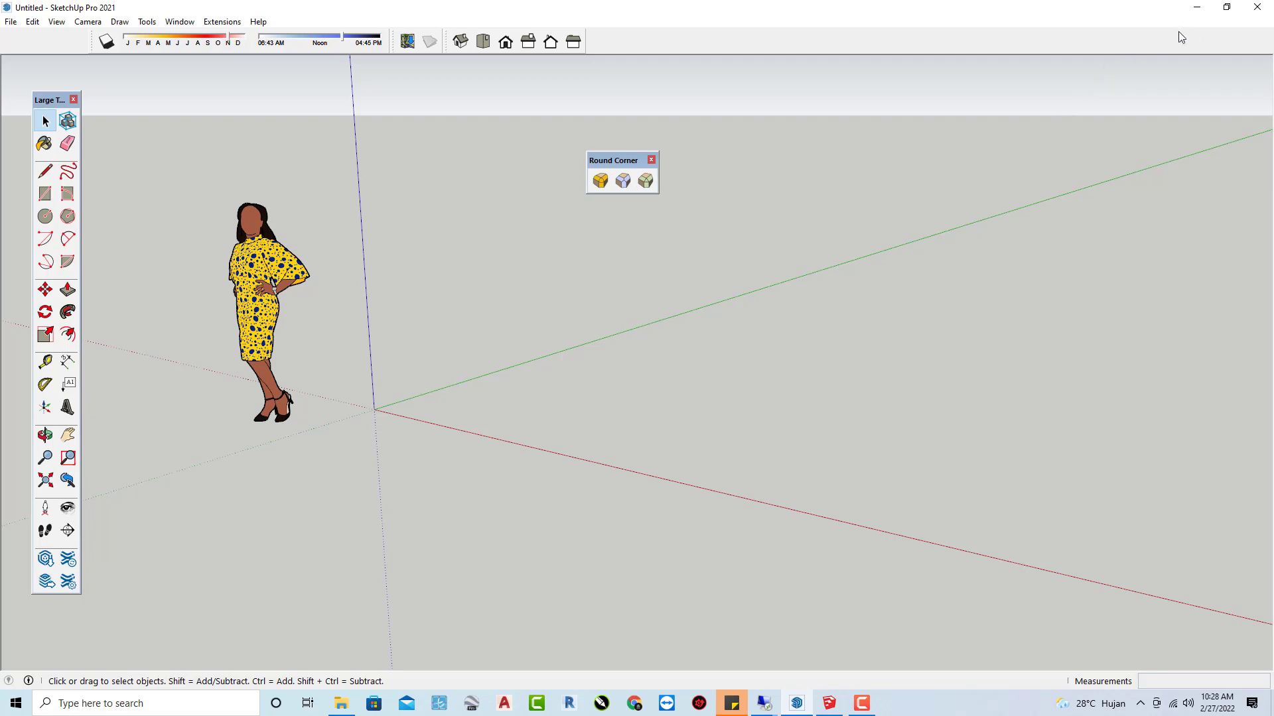
click(1197, 8)
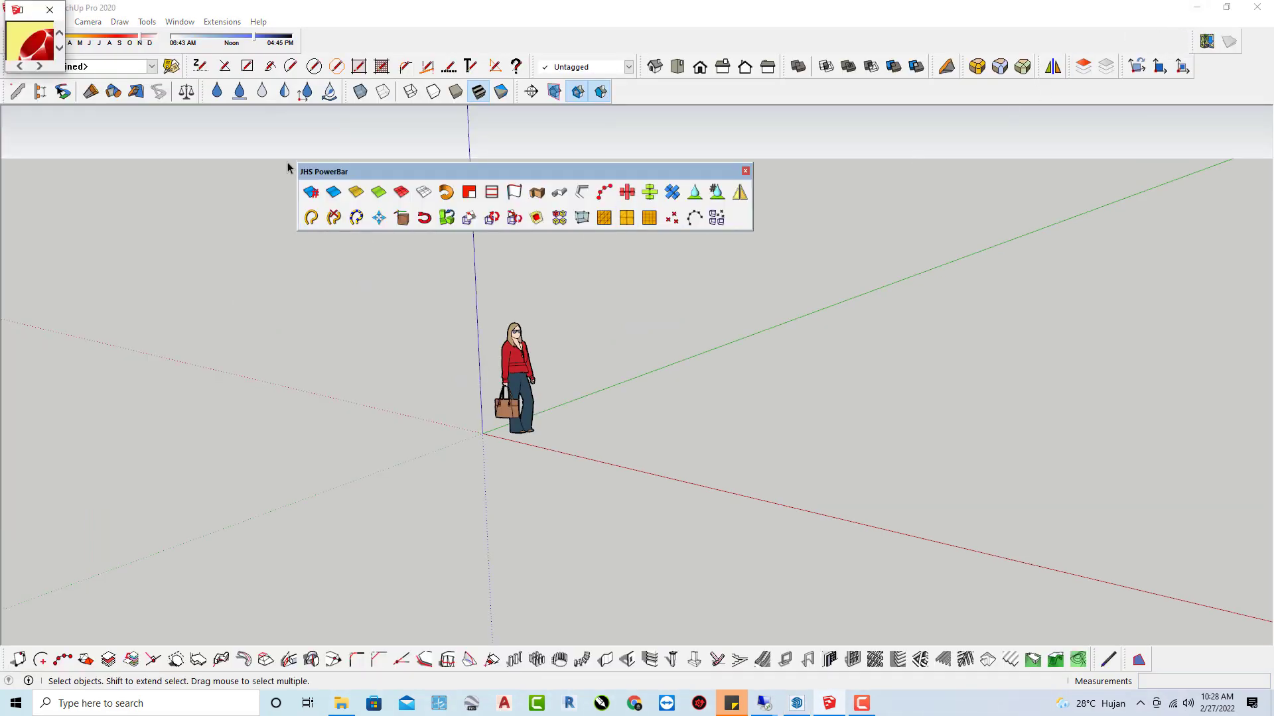
Step: Move the JHS PowerBar panel lower in the viewport and bring Chrome to the front
drag(357, 174, 480, 220)
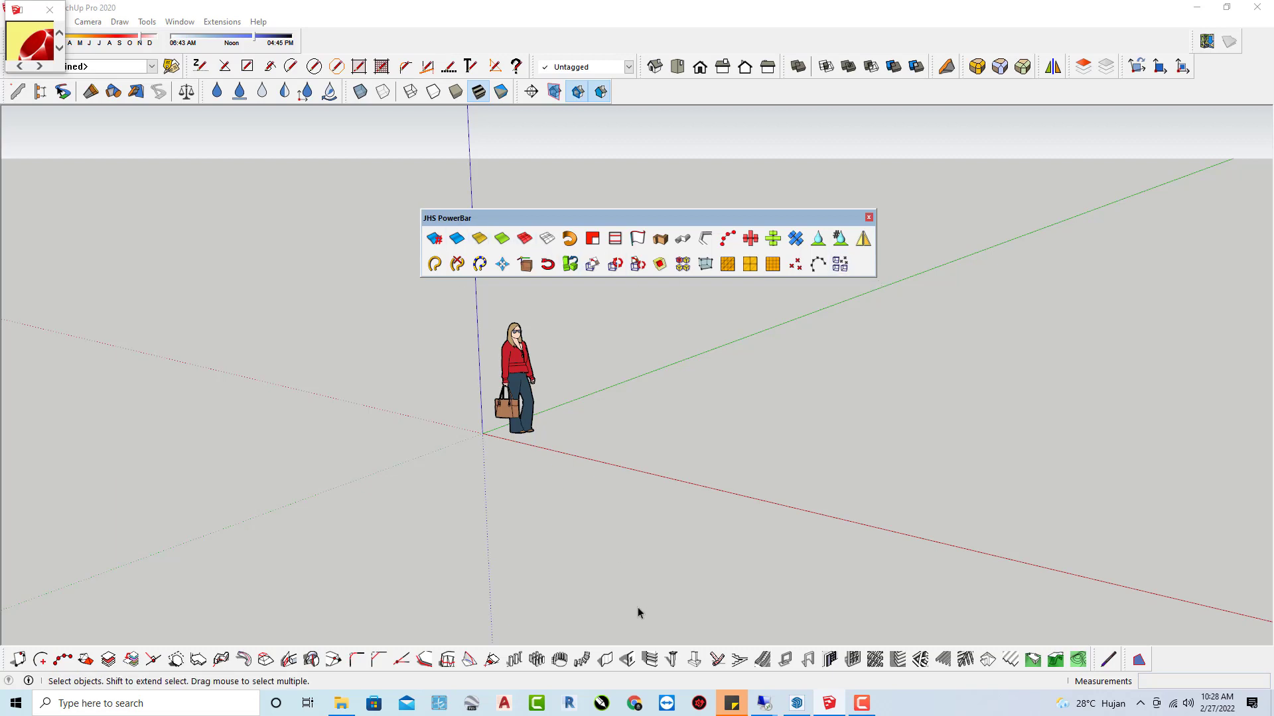
click(635, 703)
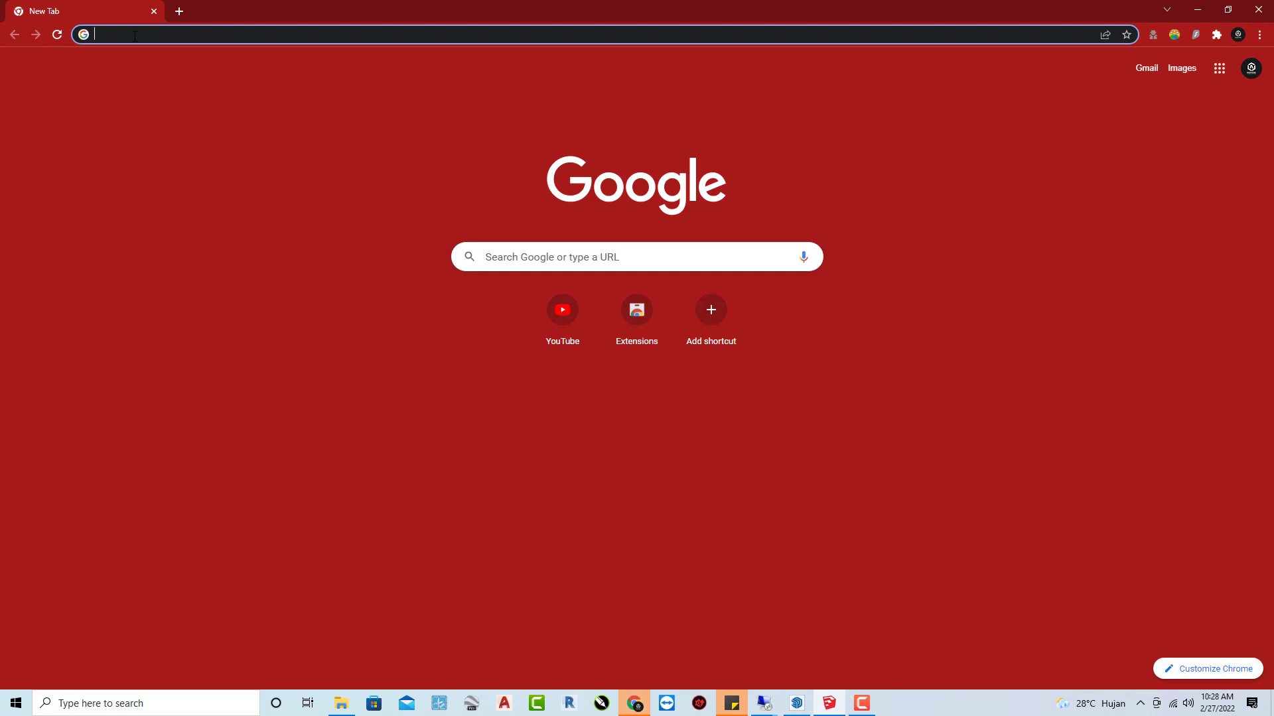
Step: Google 'extension warehouse' and open the SketchUp Extension Warehouse site
click(135, 36)
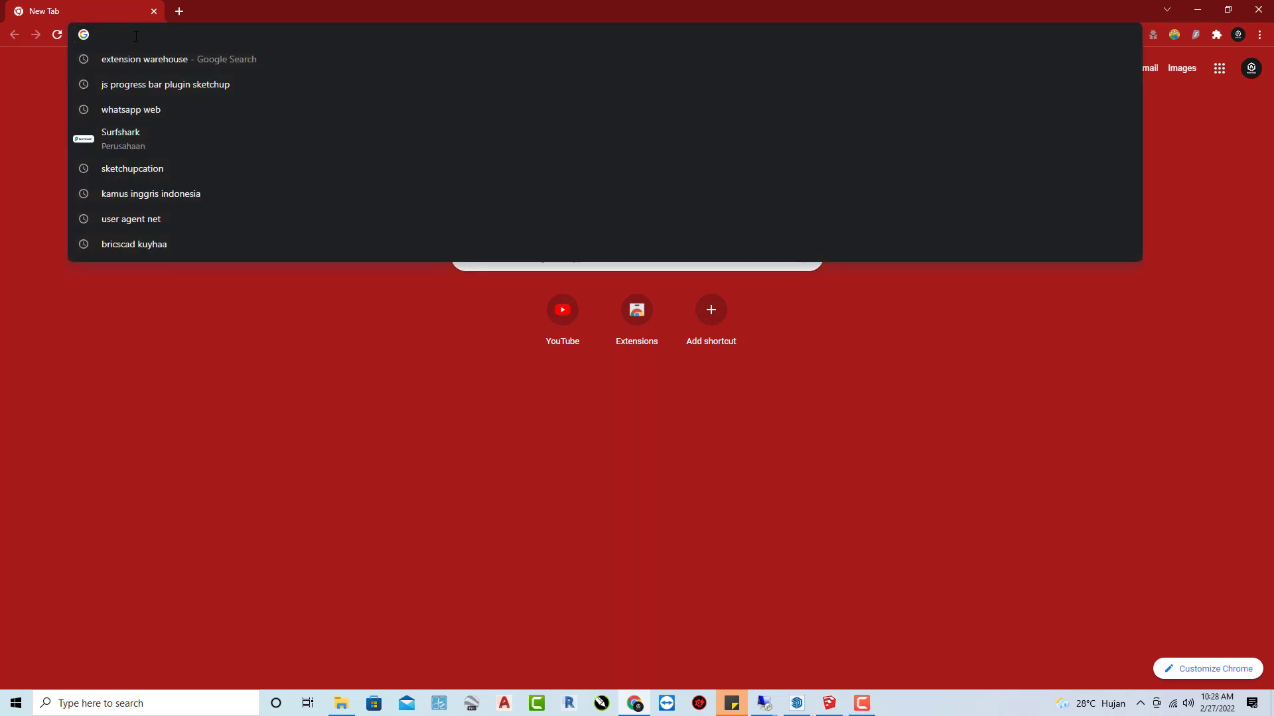
click(136, 59)
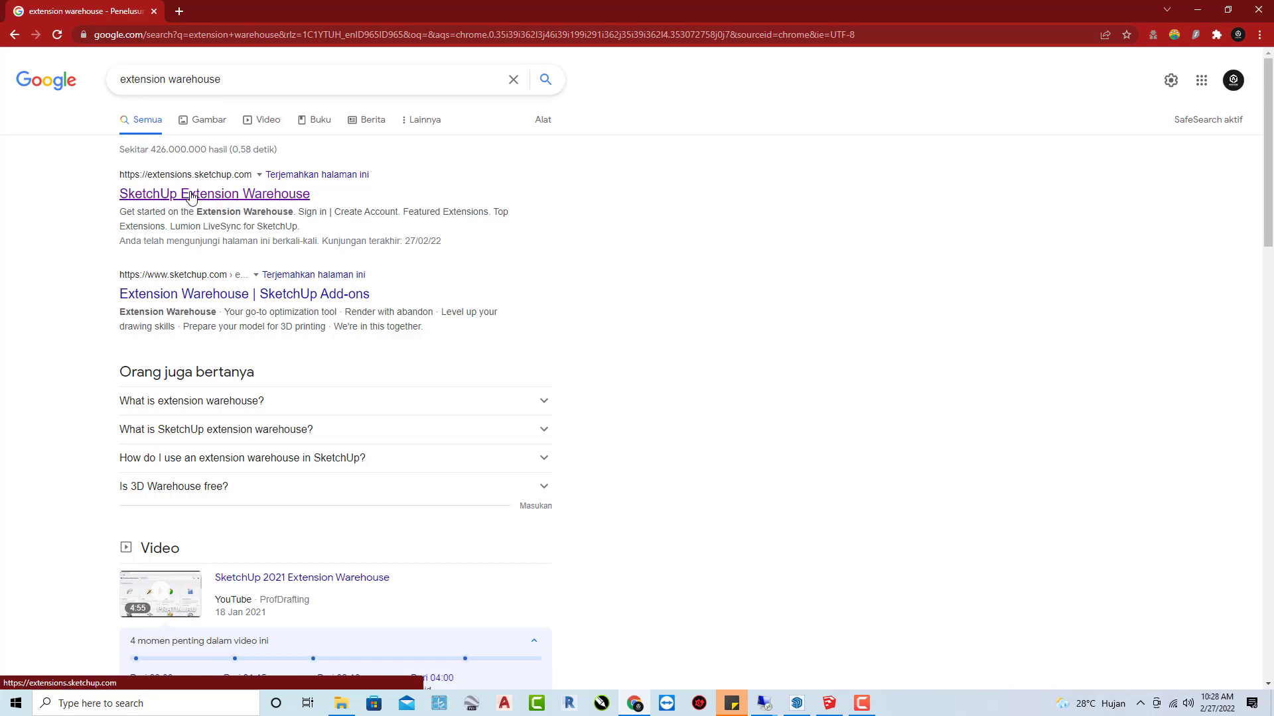
click(191, 196)
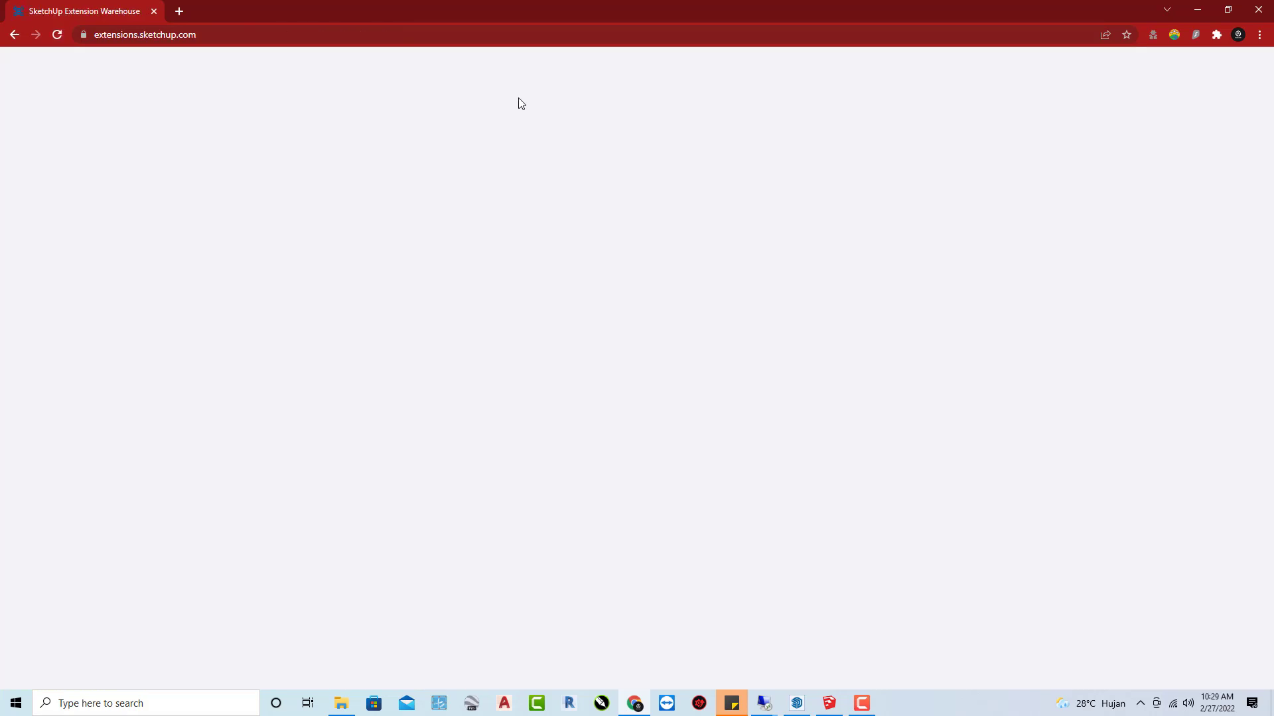
Step: Search for 'jhs powerbar' and check the ALL, Windows and Mac results, finding no matches
click(292, 67)
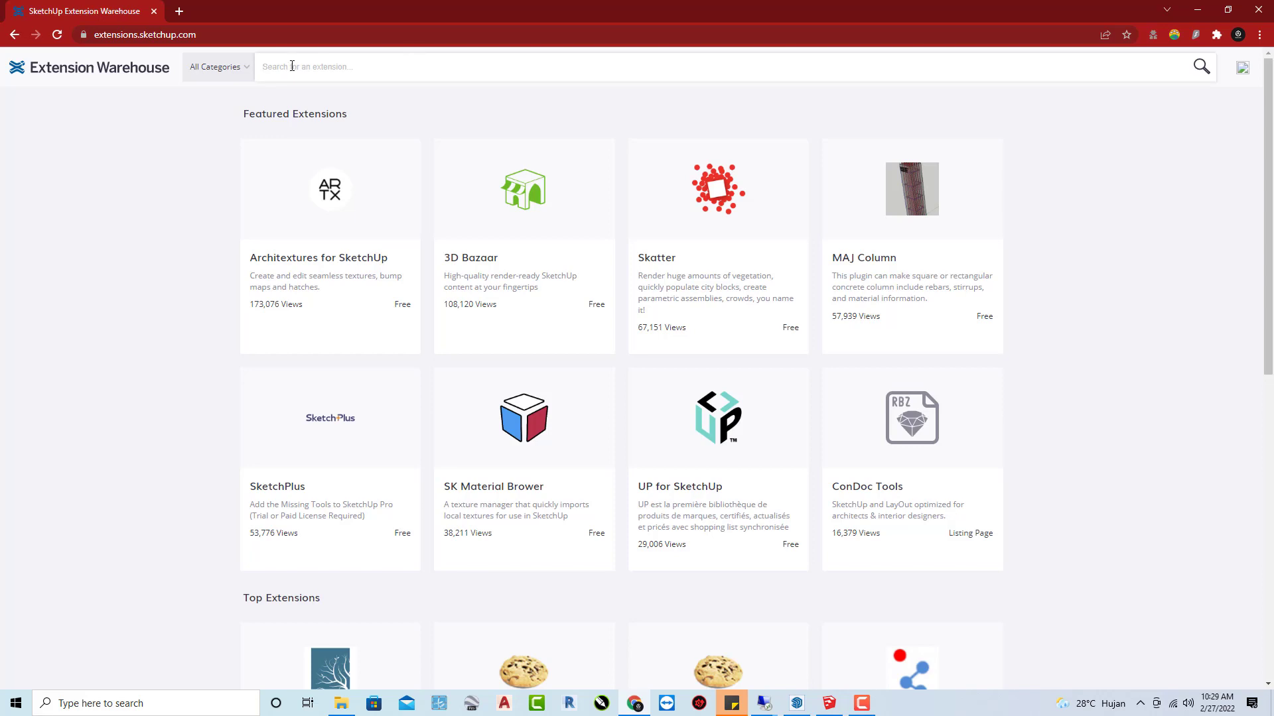
click(1241, 70)
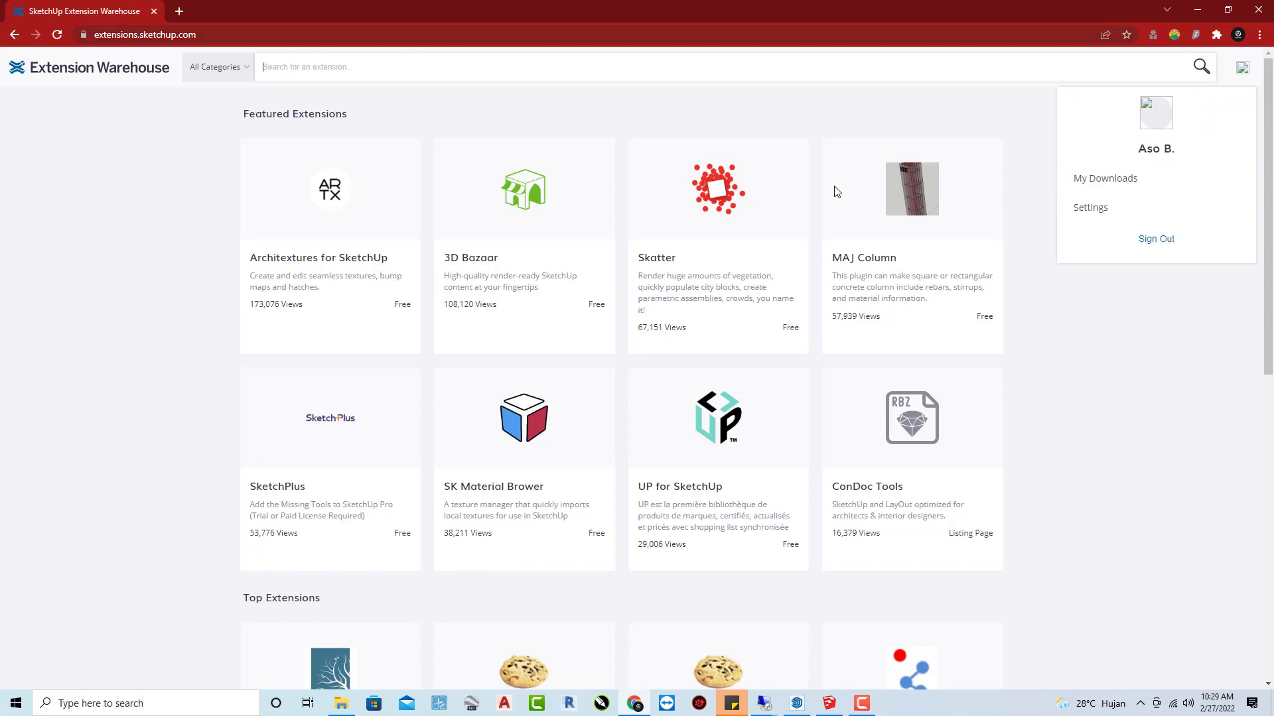
click(972, 123)
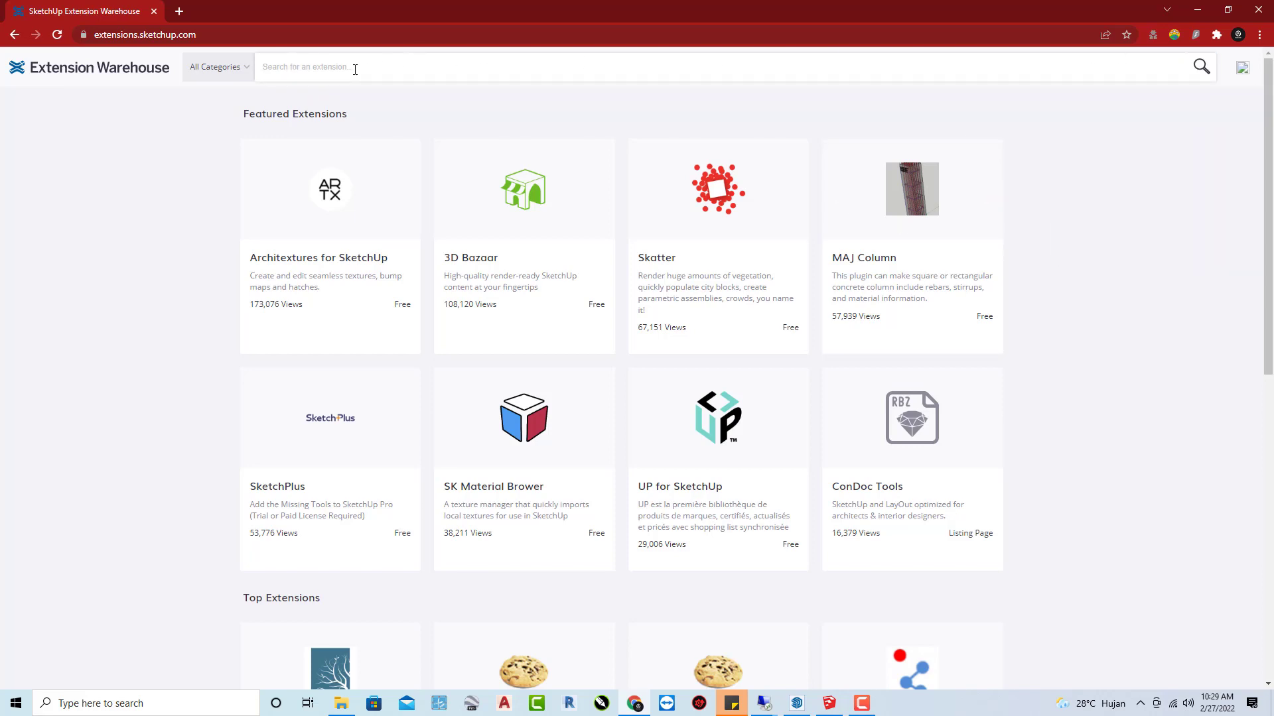
text(l)
text(powerbar)
key(Return)
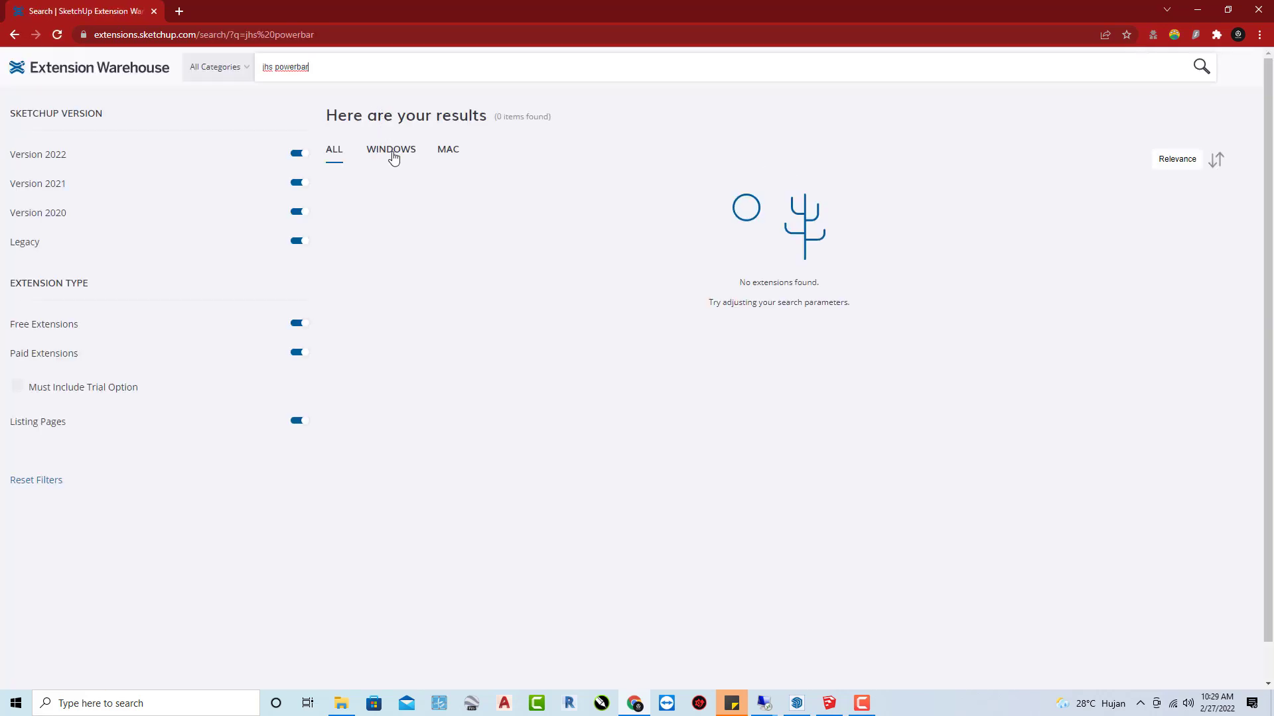
click(394, 158)
click(454, 153)
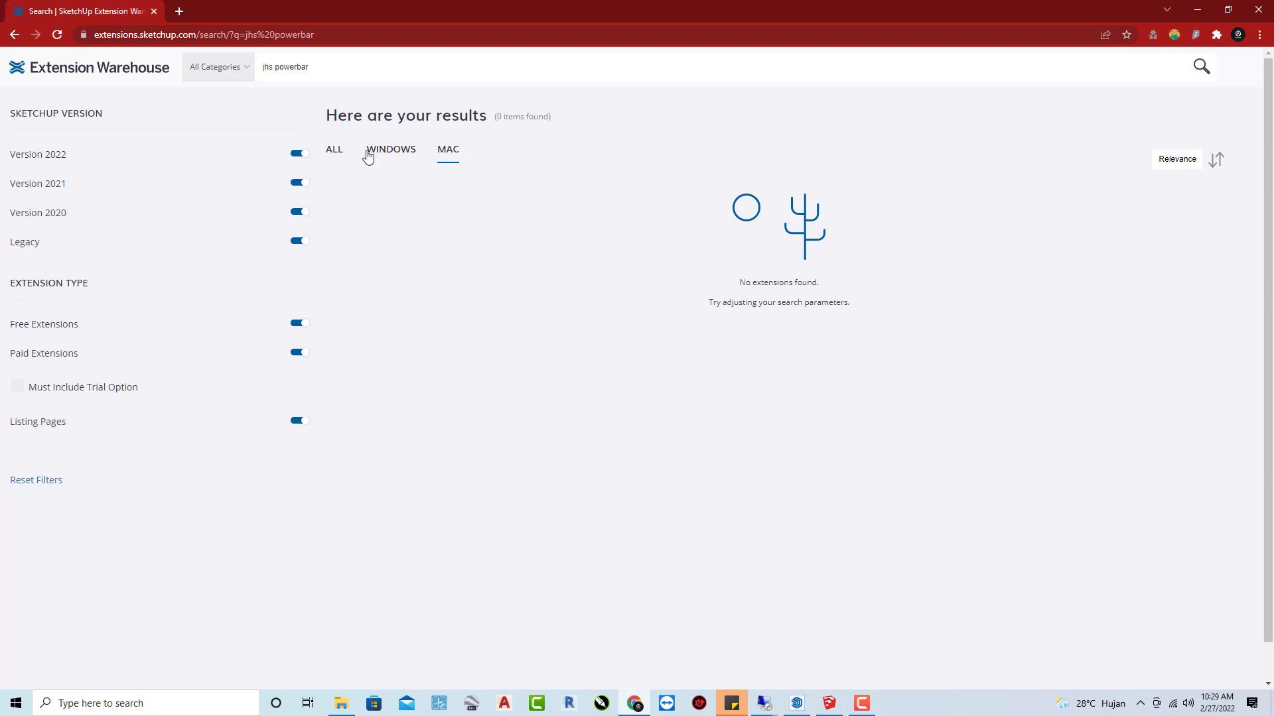
click(333, 153)
Step: Search Google for 'sketchupcation' in a new tab and open the SketchUcation site
click(179, 10)
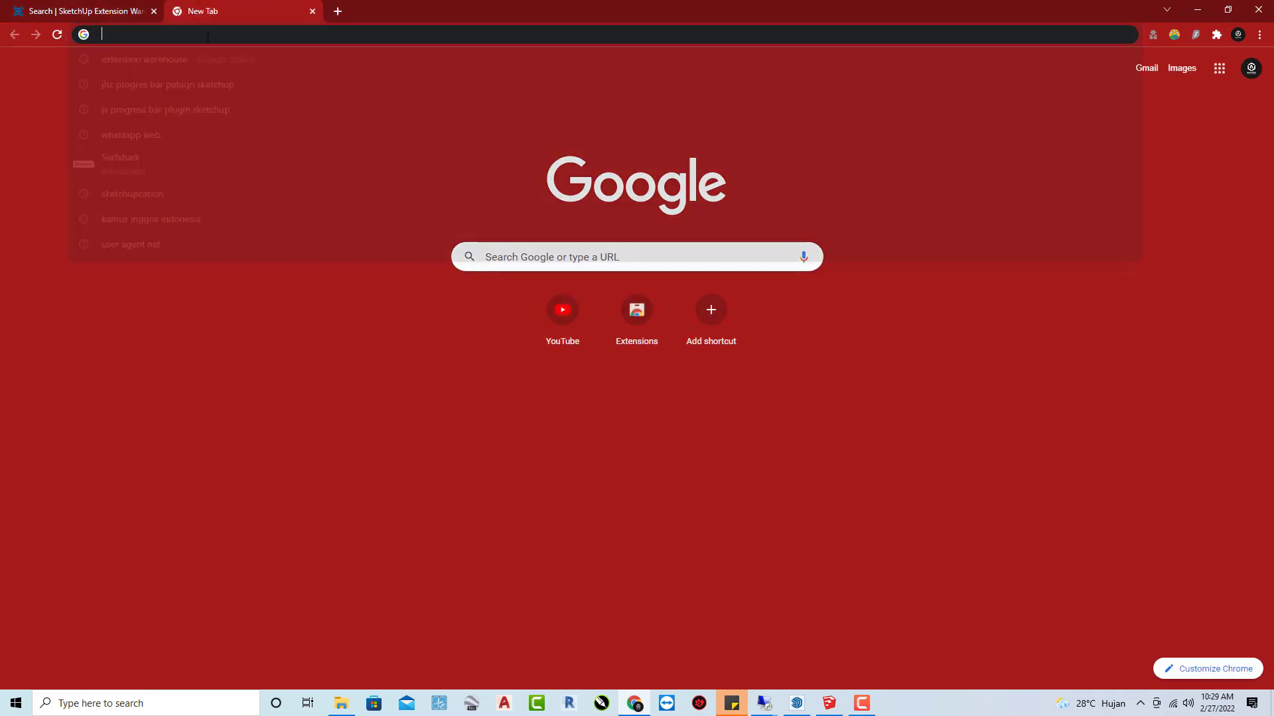
text(sket)
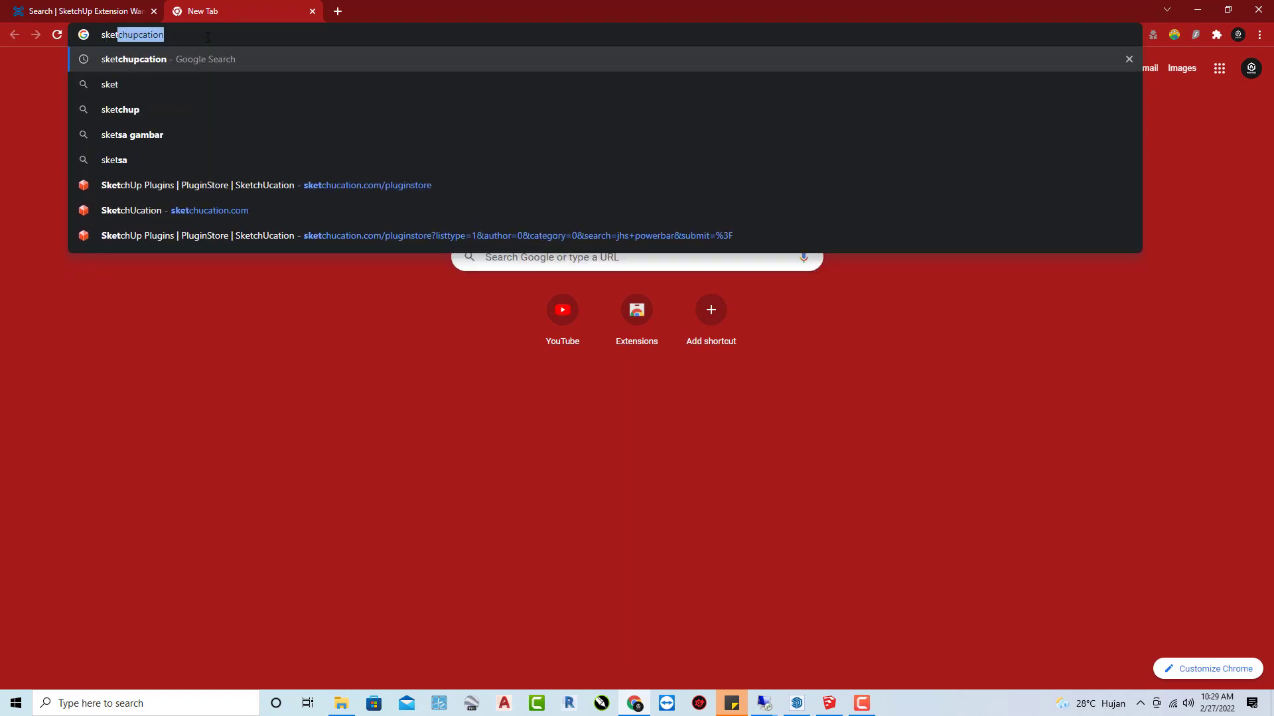
click(149, 59)
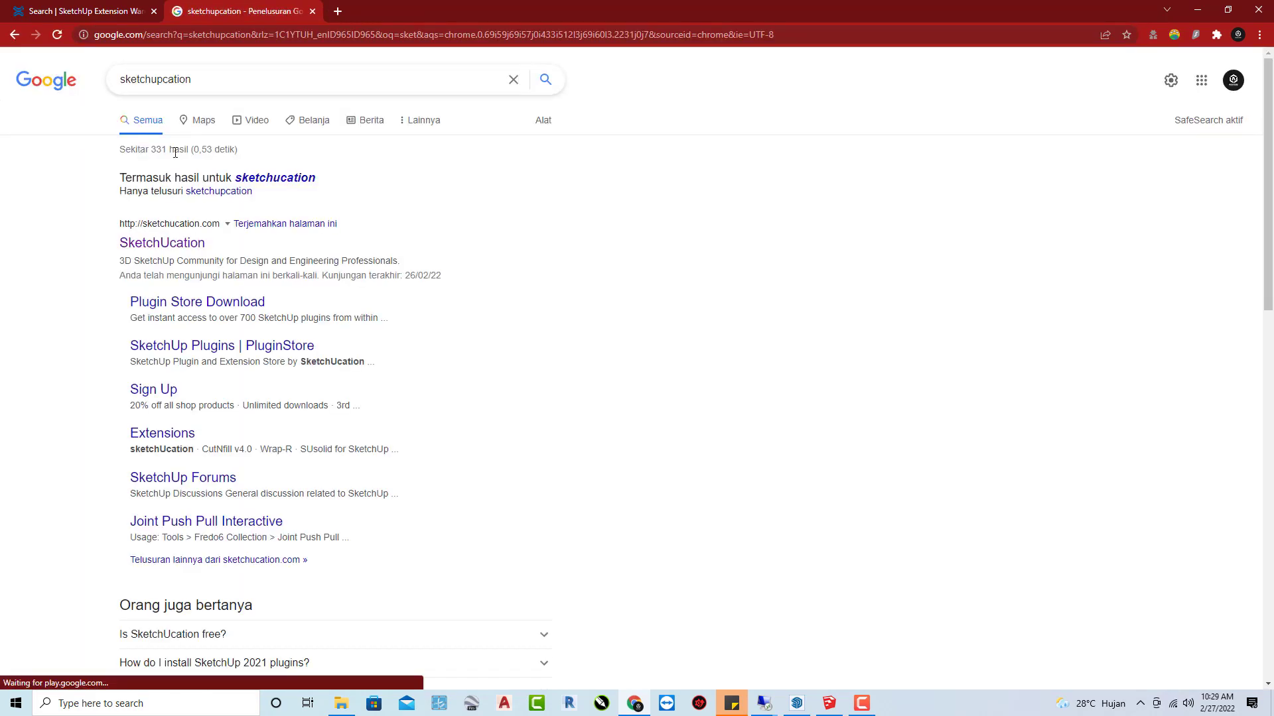
click(171, 244)
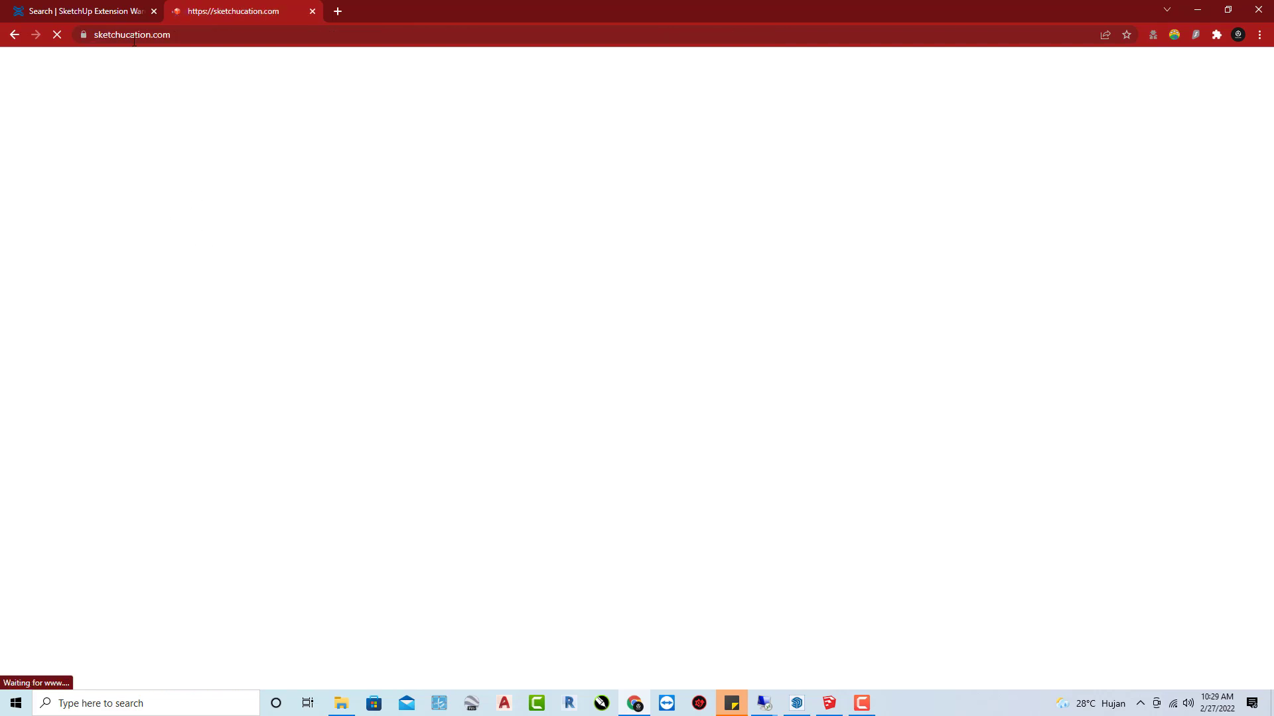
click(193, 41)
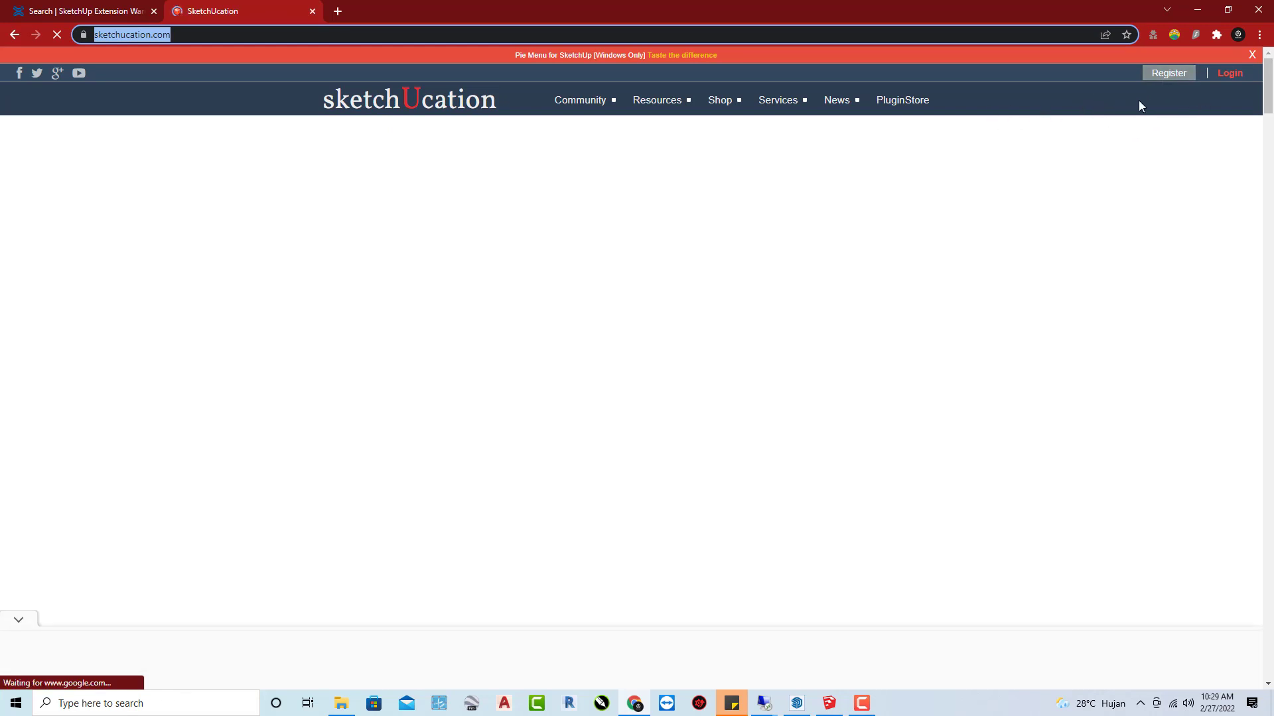
Step: Visit the SketchUcation sign-up page, then go back to the home page
click(1170, 77)
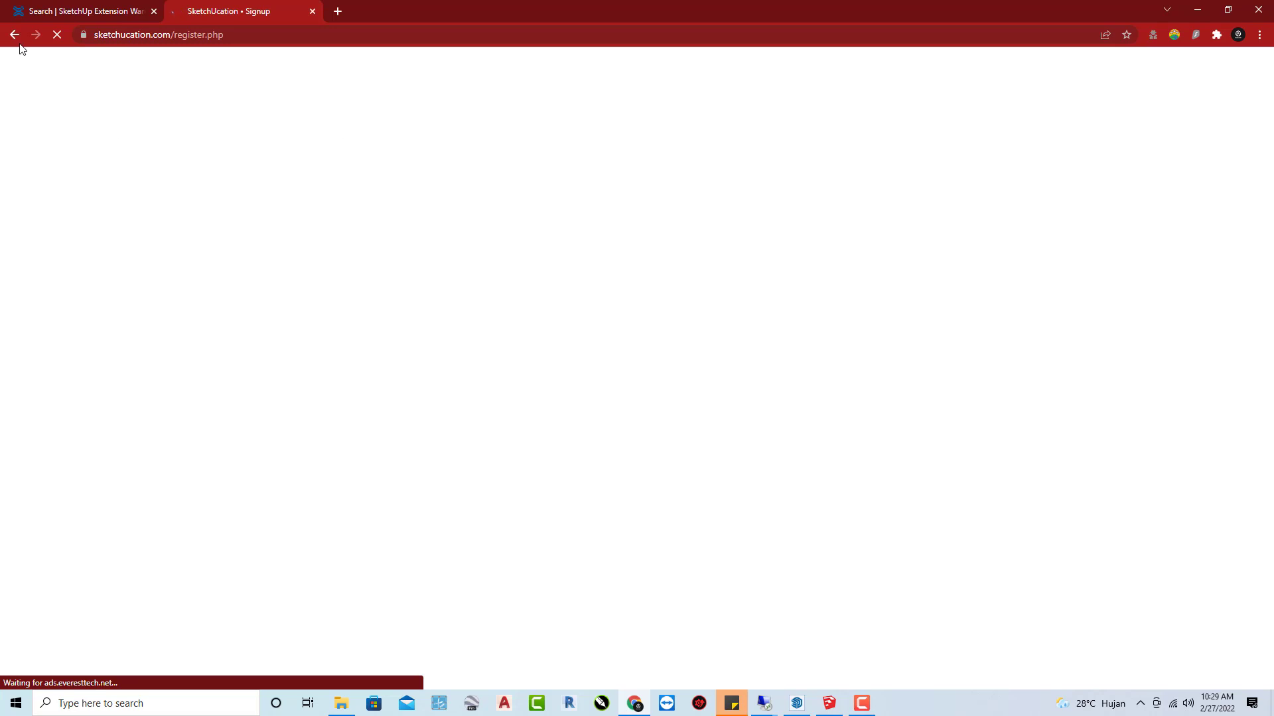
click(284, 36)
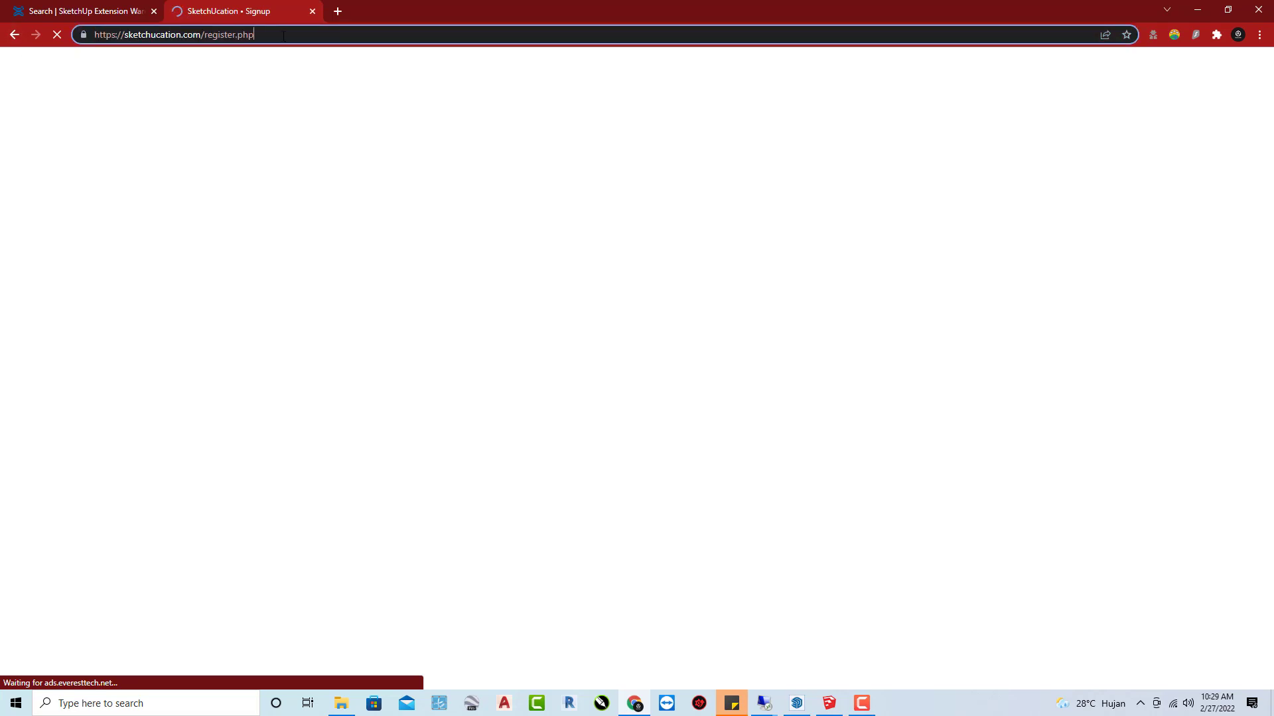
click(13, 34)
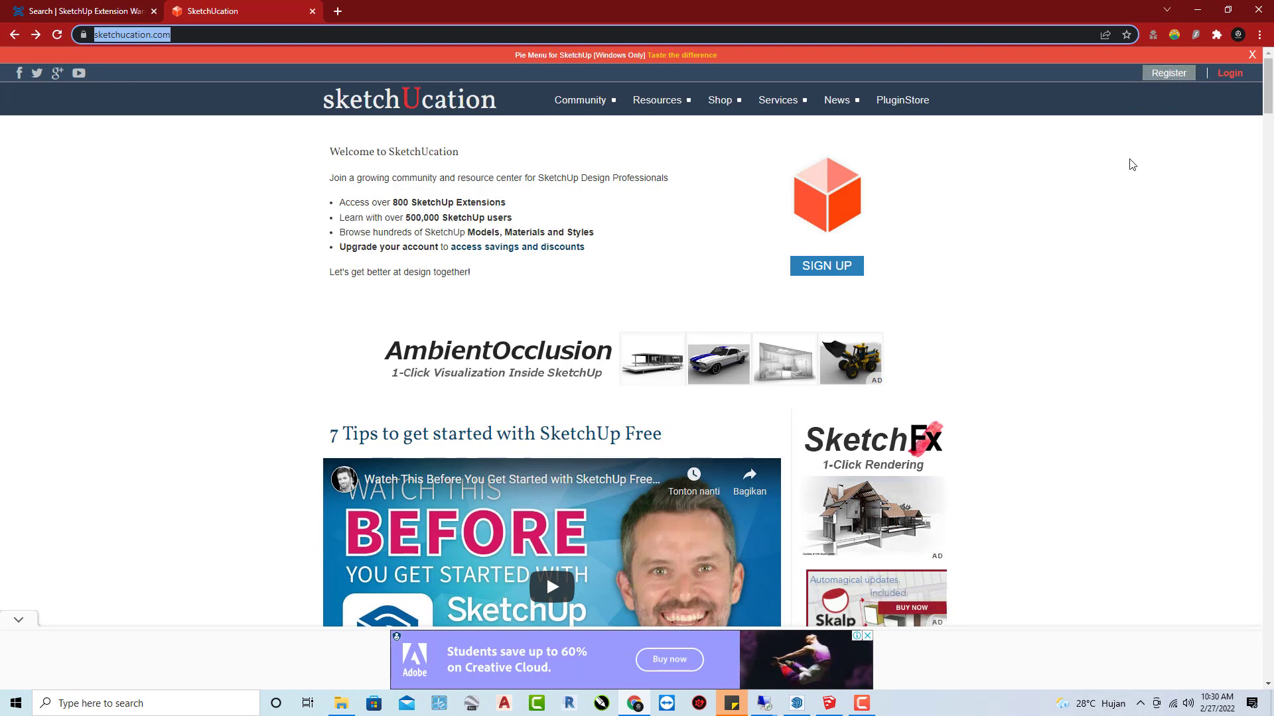
Step: Log in to SketchUcation with the saved username and password, then open the PluginStore
click(1230, 75)
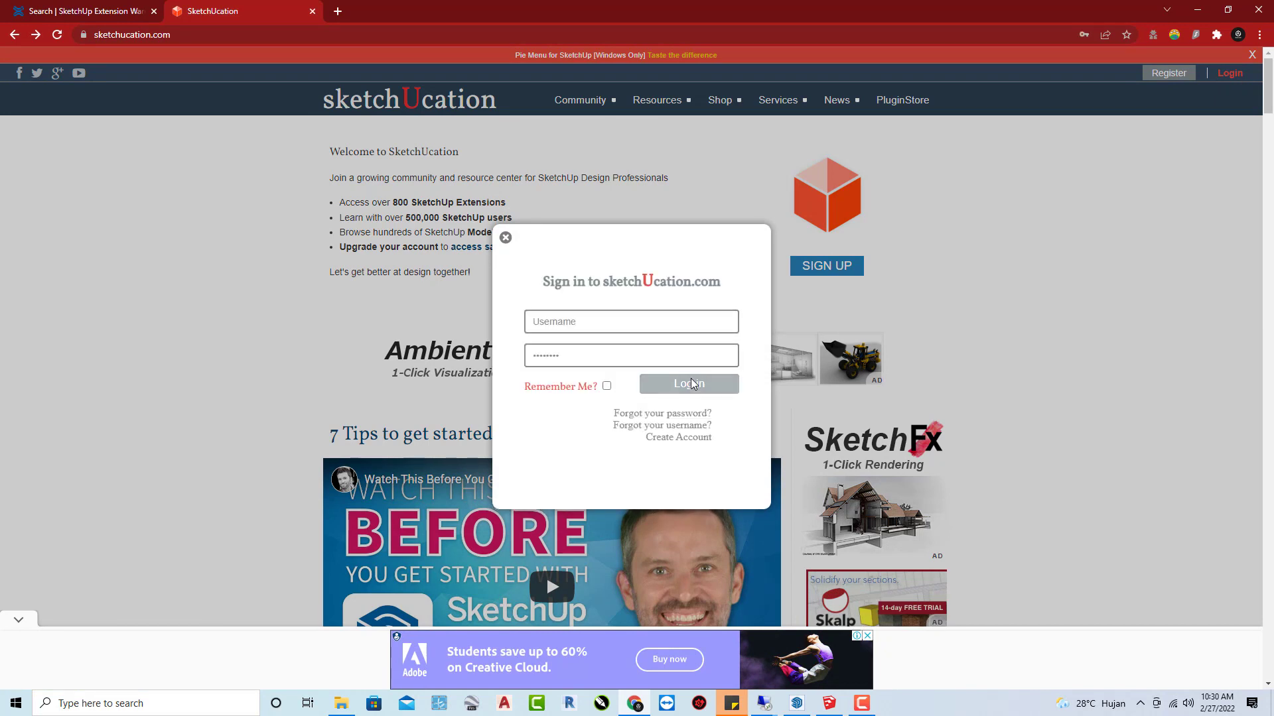
click(597, 323)
click(667, 366)
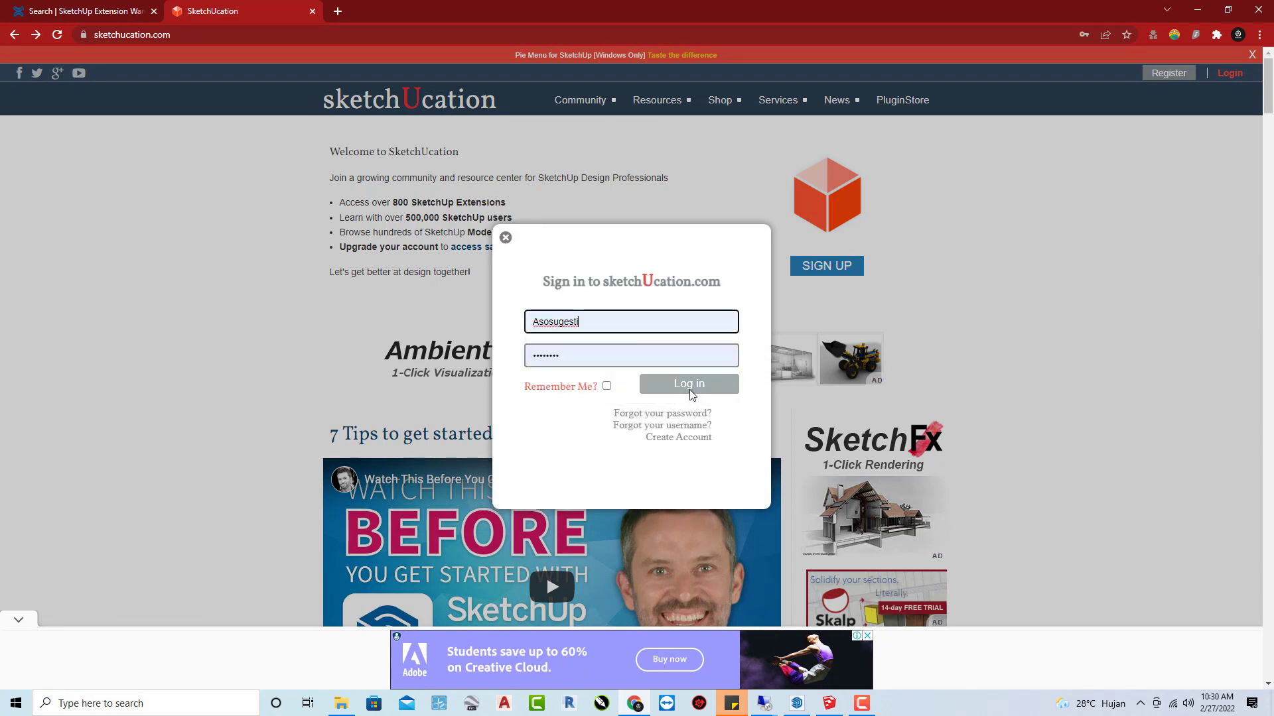
click(690, 388)
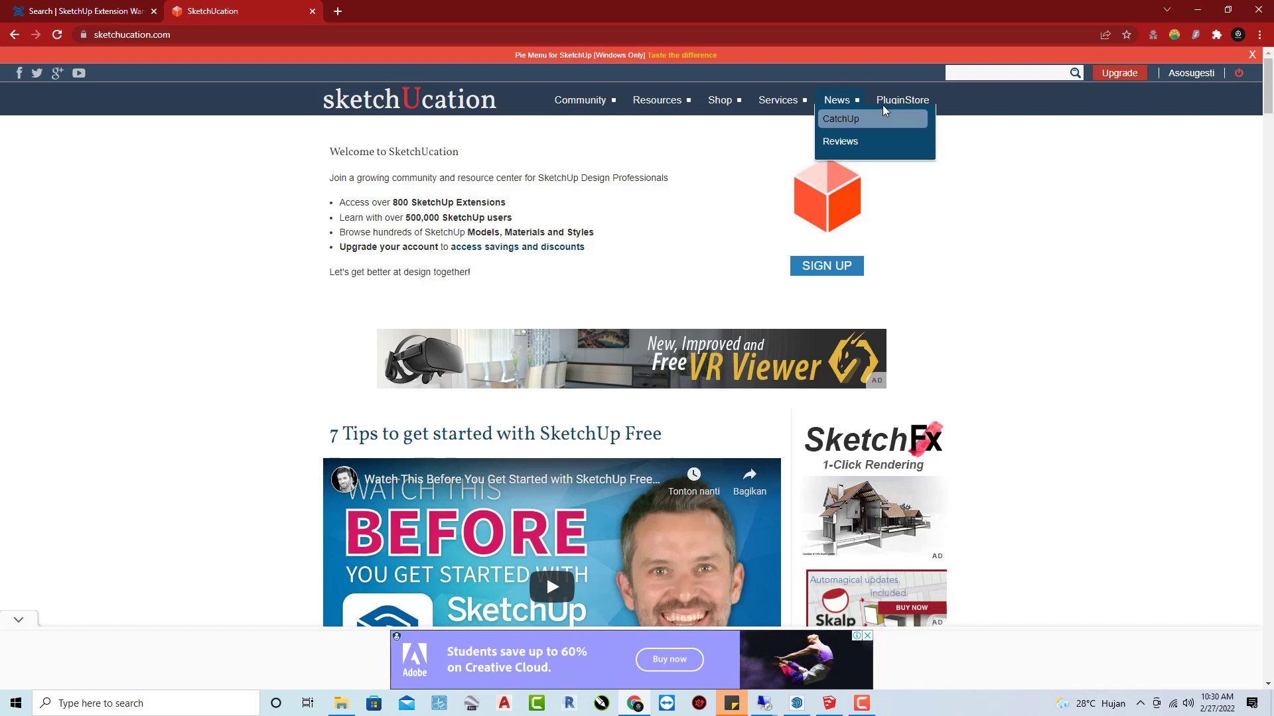
click(899, 108)
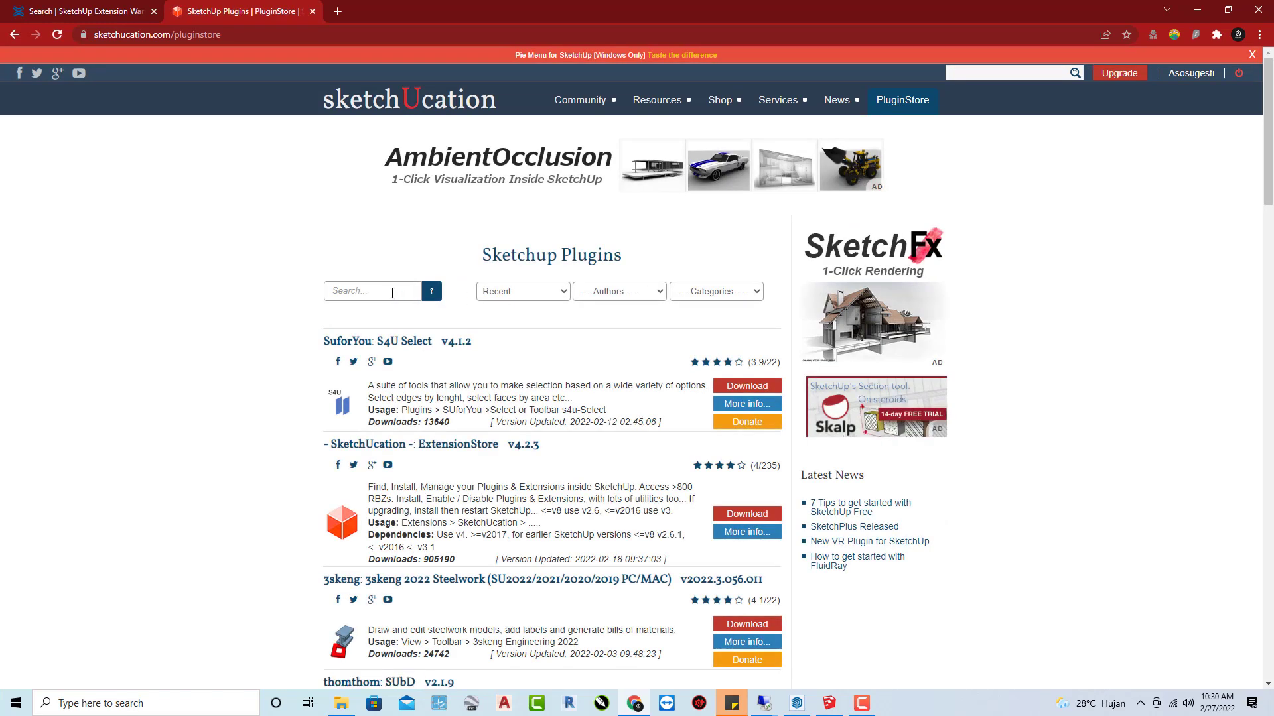
Step: Search the PluginStore for 'jhs powerbar' using the suggested search term
click(392, 293)
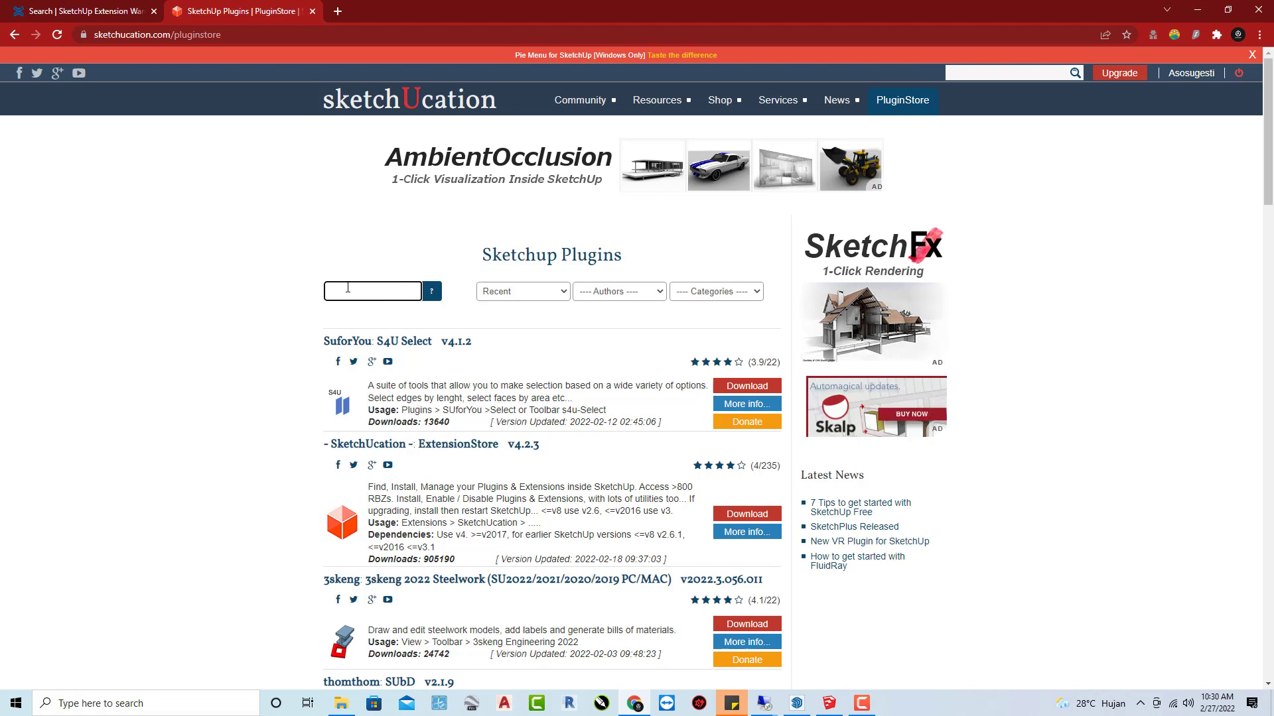
text(jh)
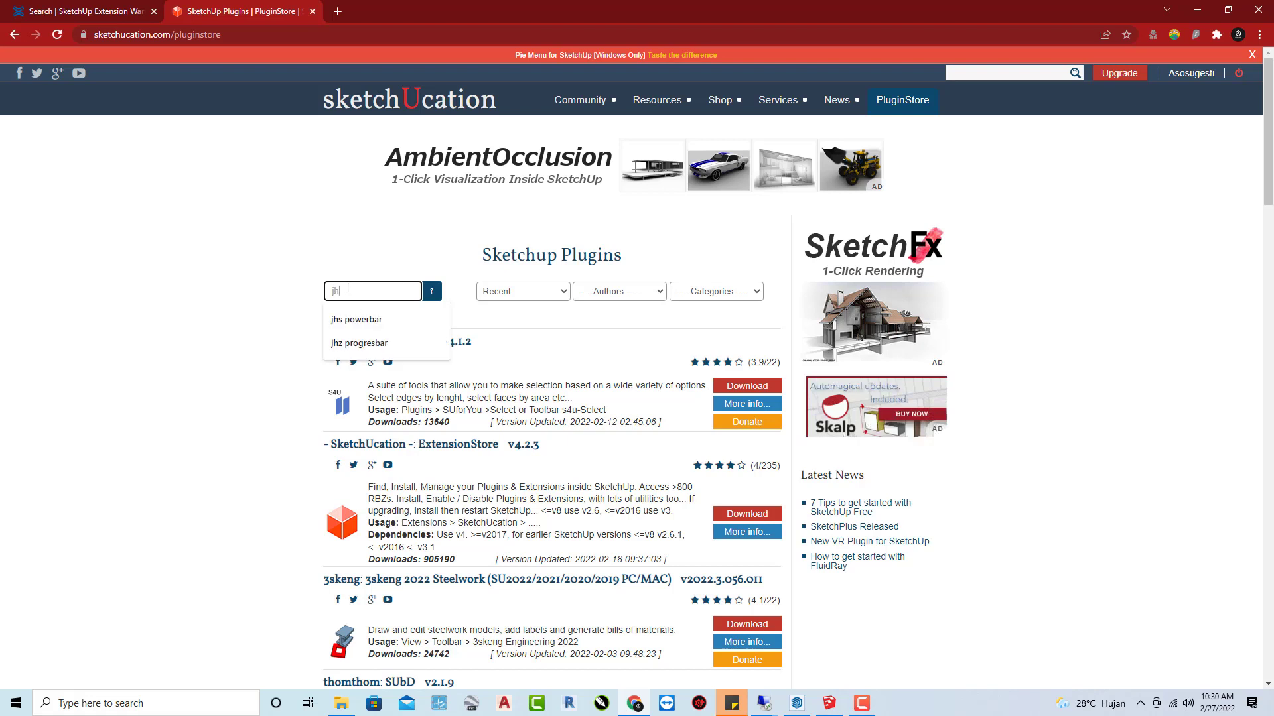
text(s)
key(Down)
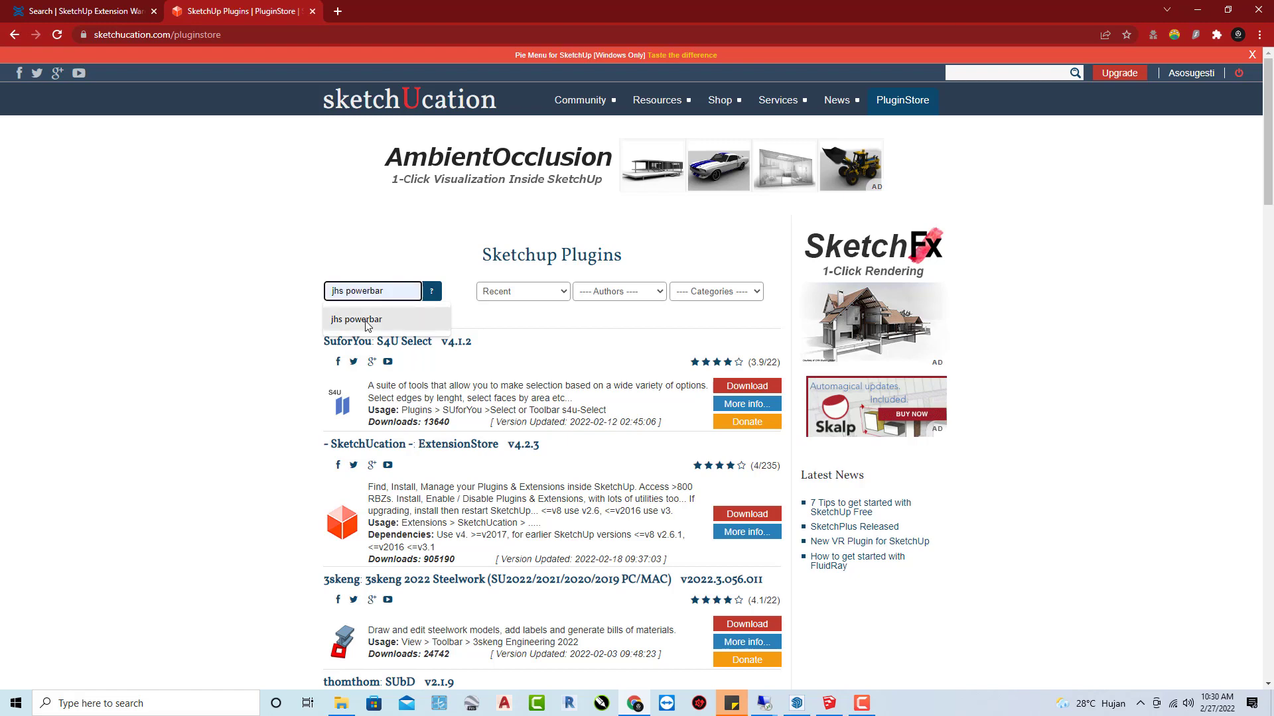
key(Return)
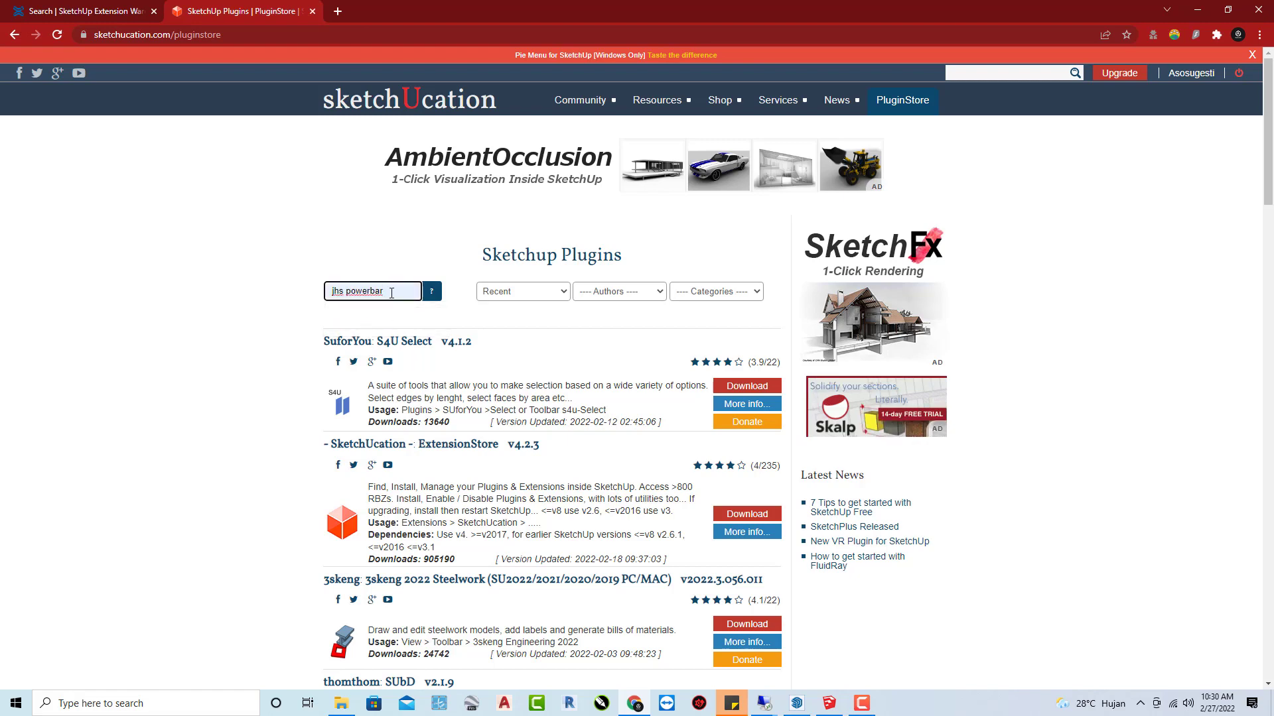
key(Return)
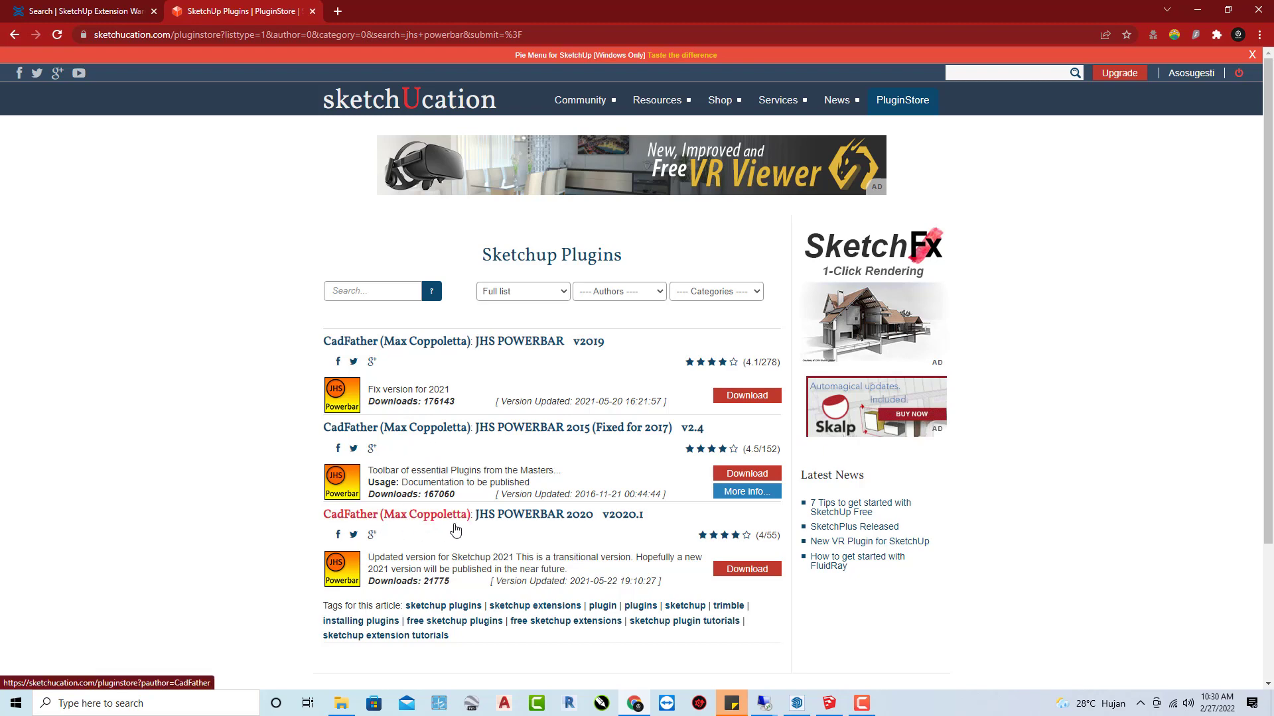
scroll(431, 524, down, 3)
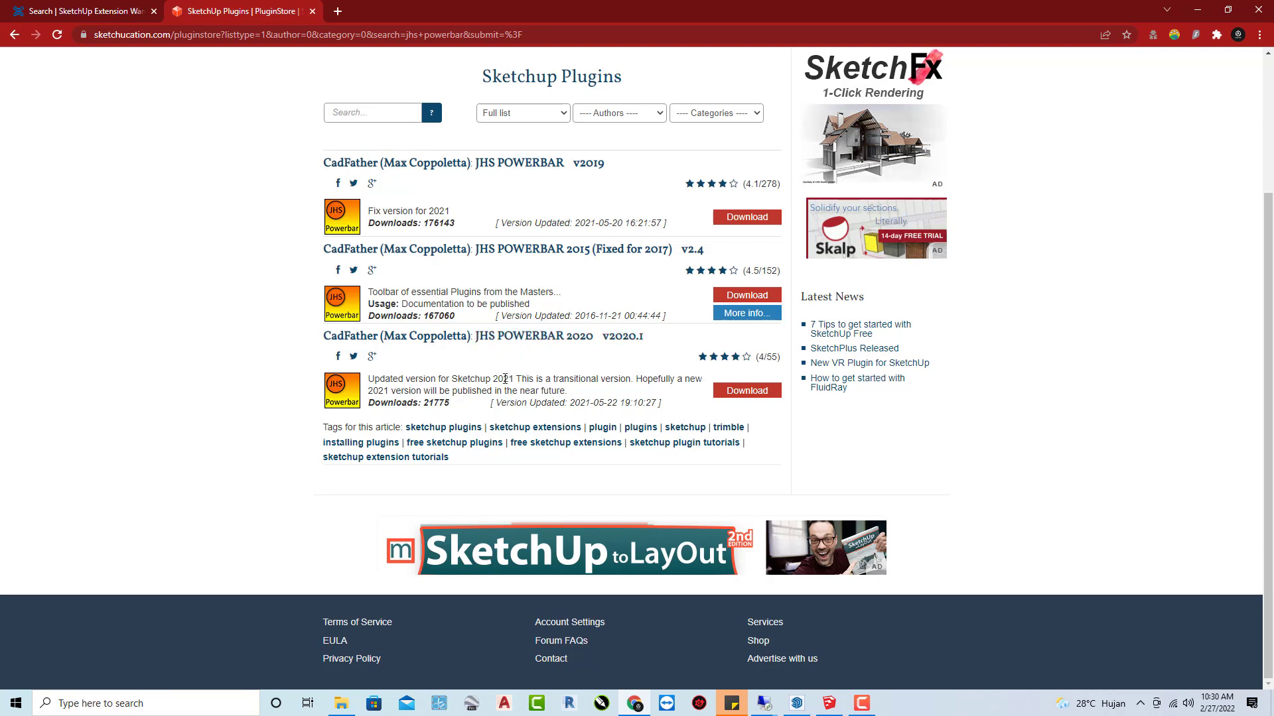
drag(371, 379, 652, 405)
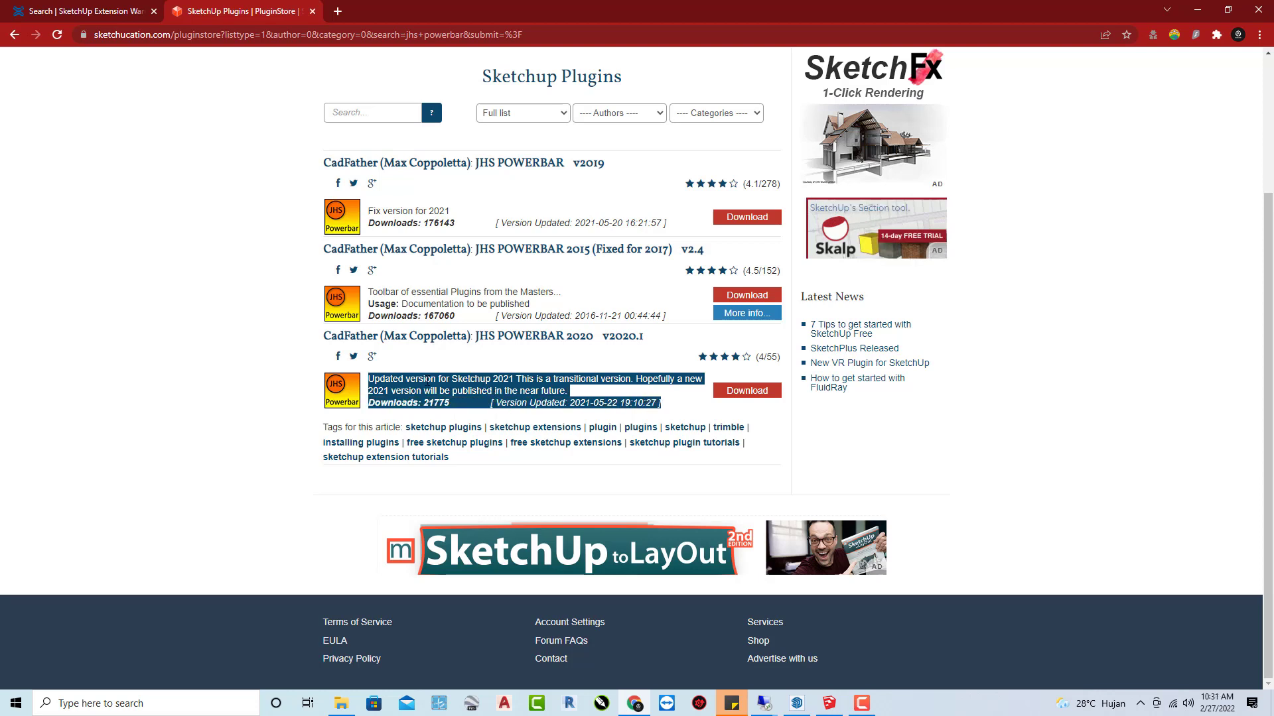
click(375, 381)
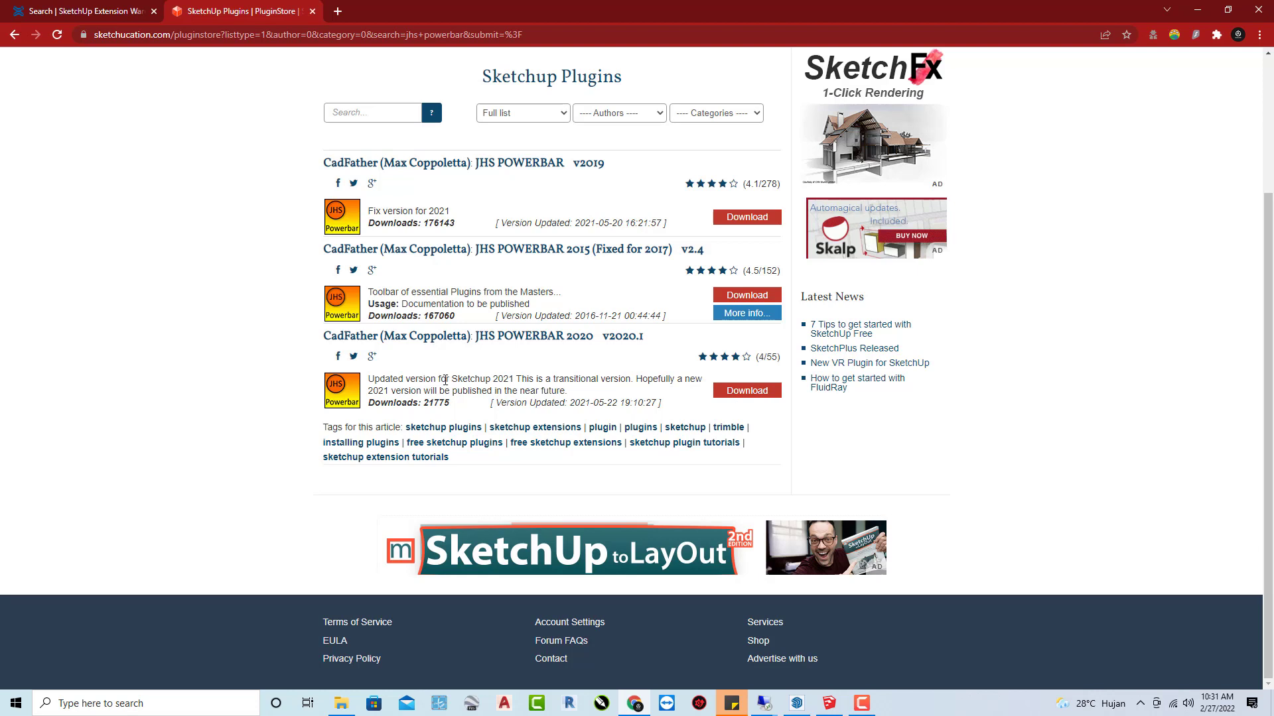
drag(491, 381, 548, 380)
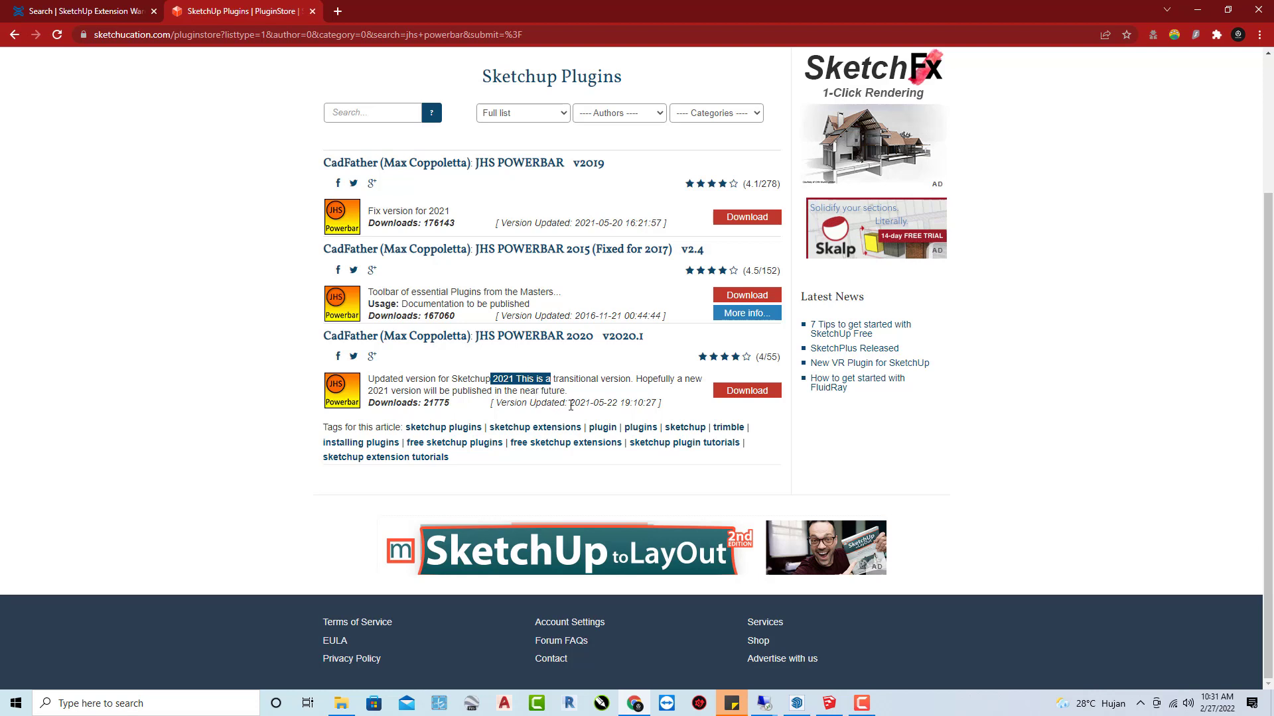
click(569, 406)
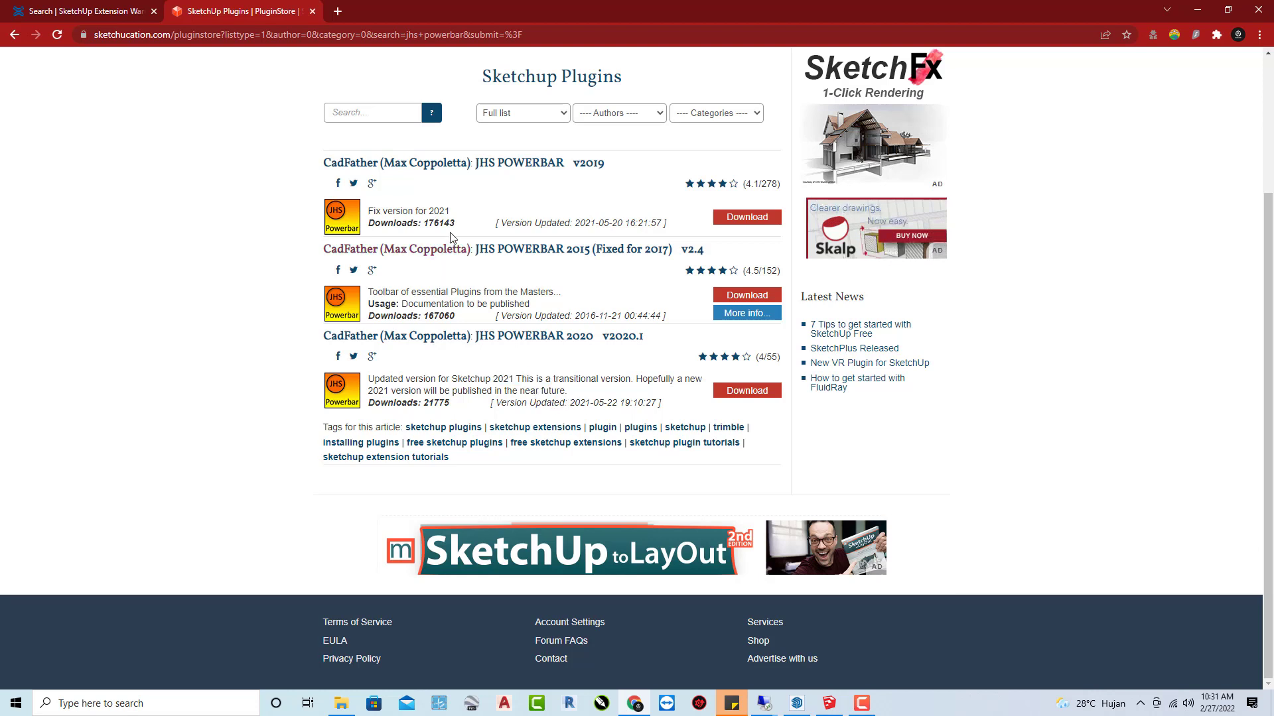
scroll(431, 292, up, 1)
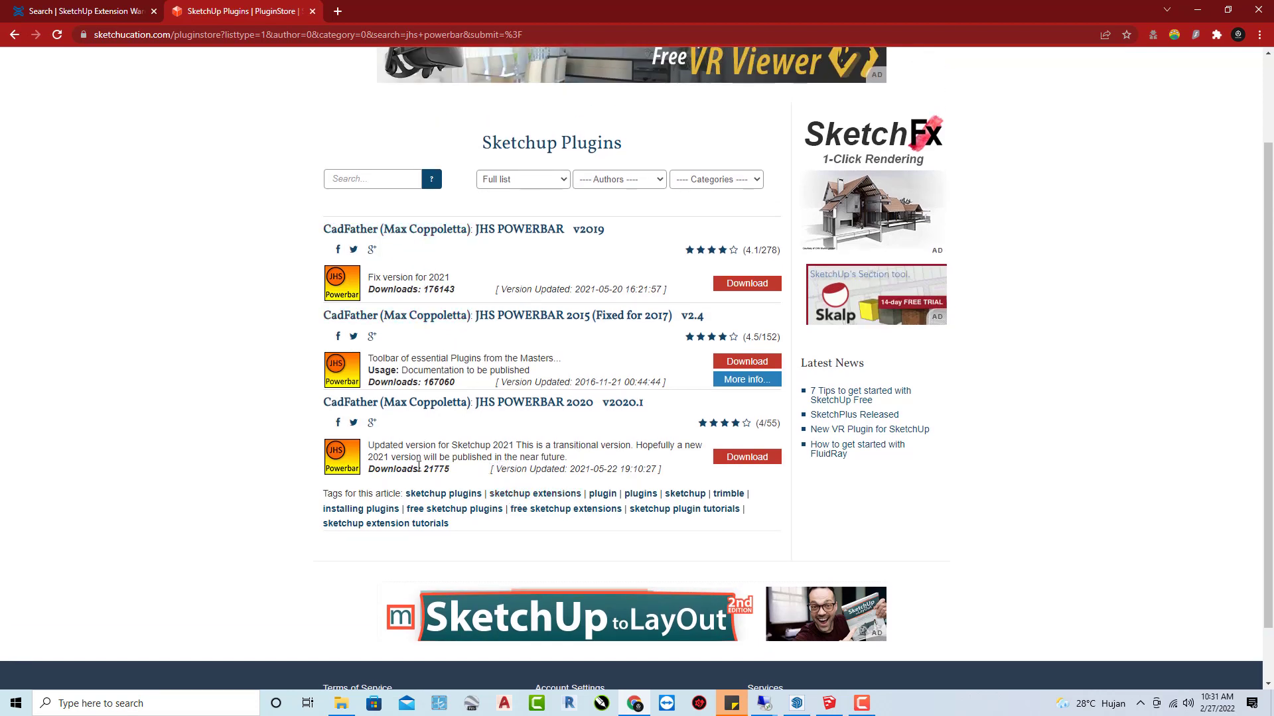
drag(378, 443, 626, 465)
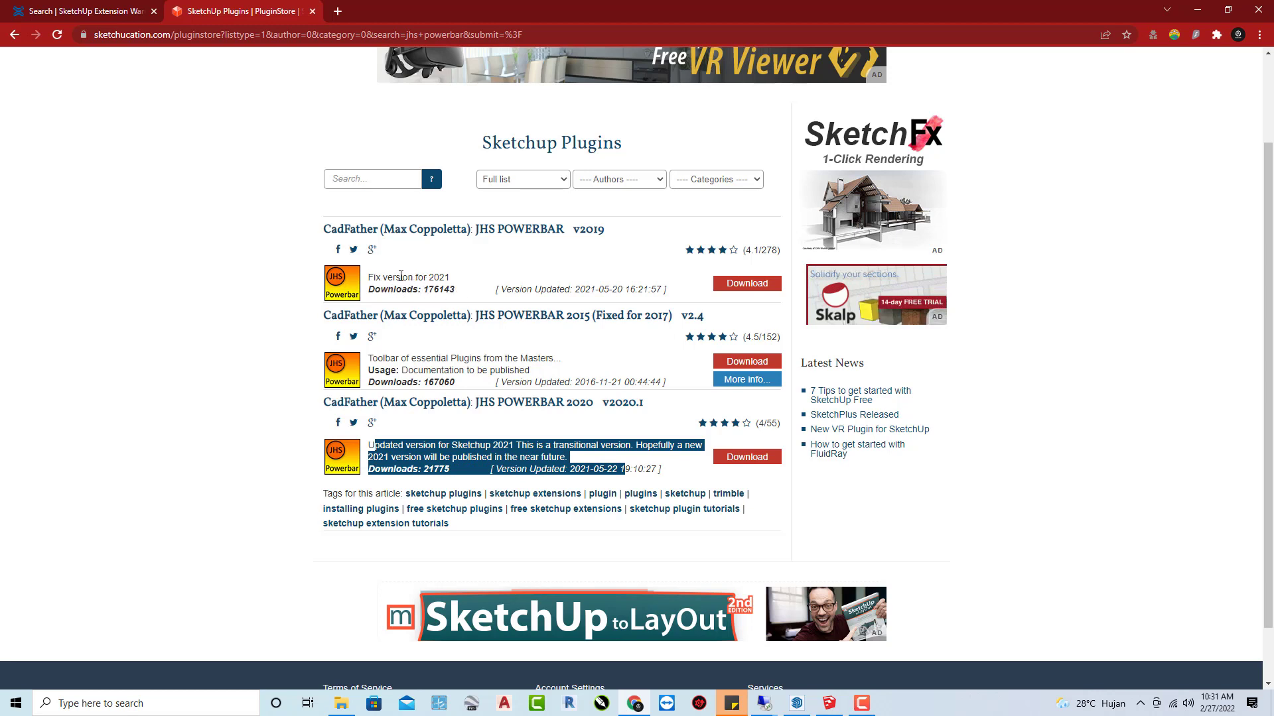
click(392, 276)
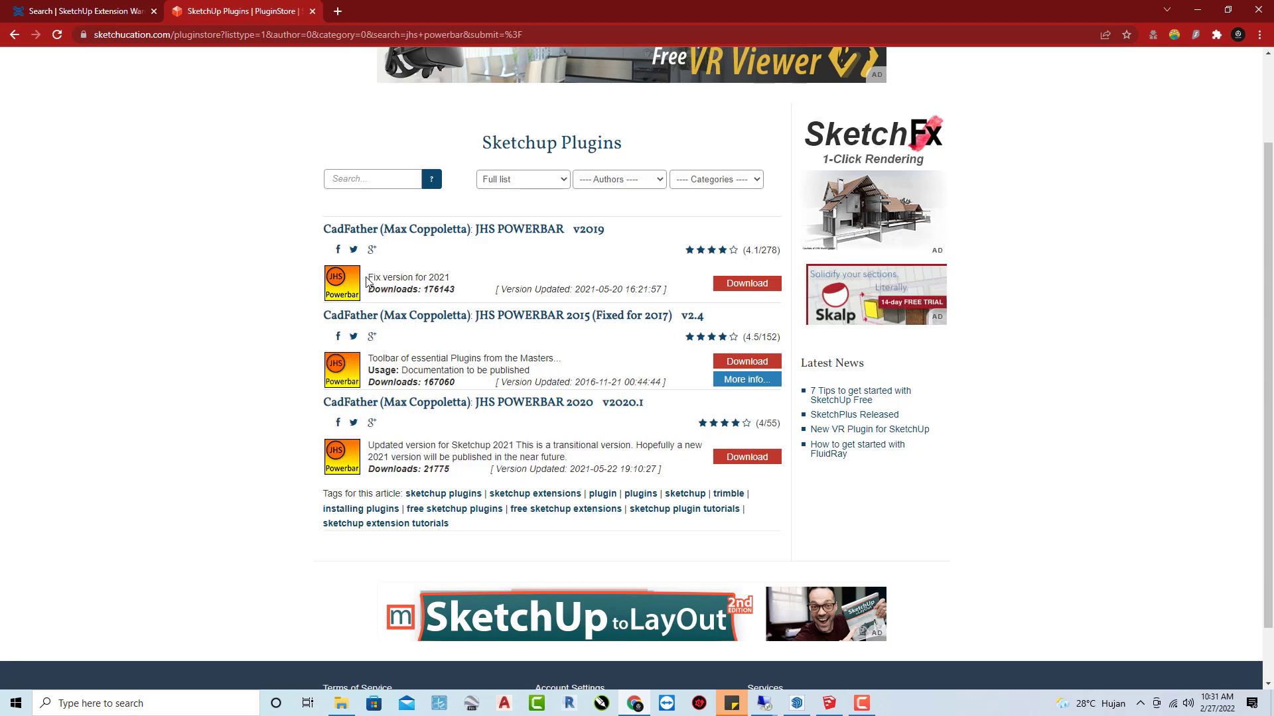
drag(367, 279, 675, 300)
click(426, 292)
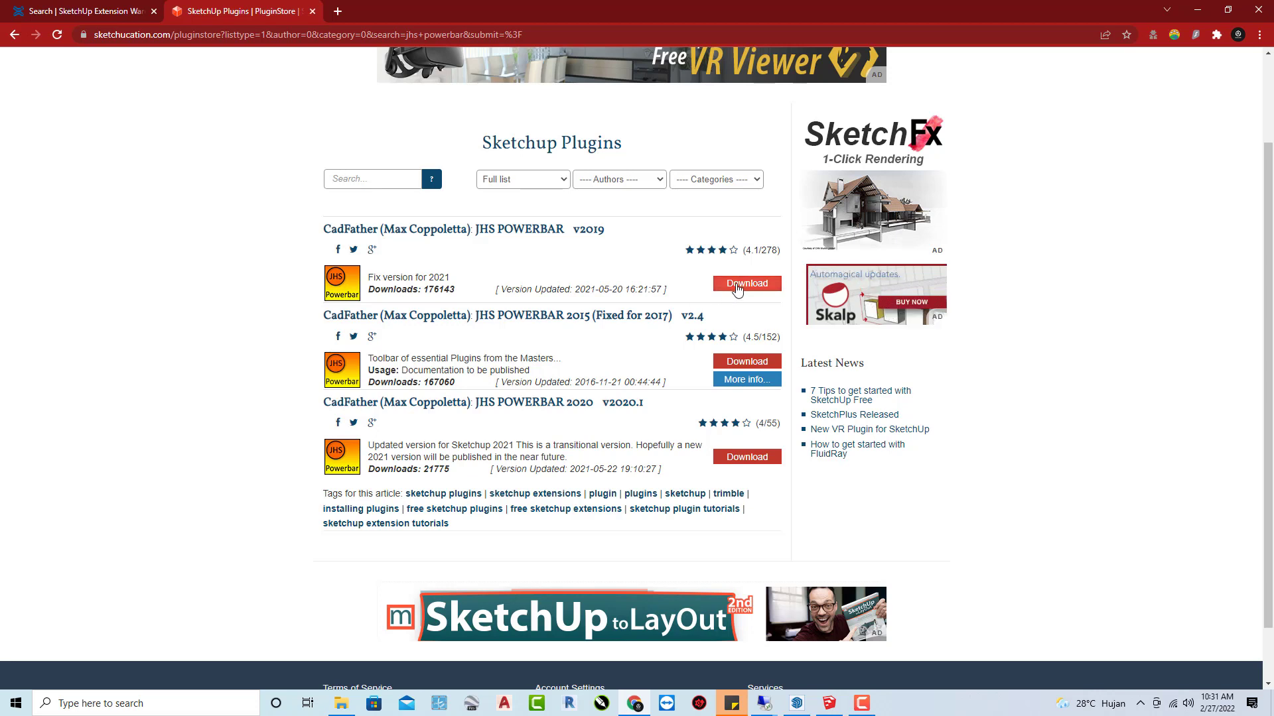
Step: Download the JHS POWERBAR v2019 .rbz package and switch back to SketchUp Pro 2020
click(737, 290)
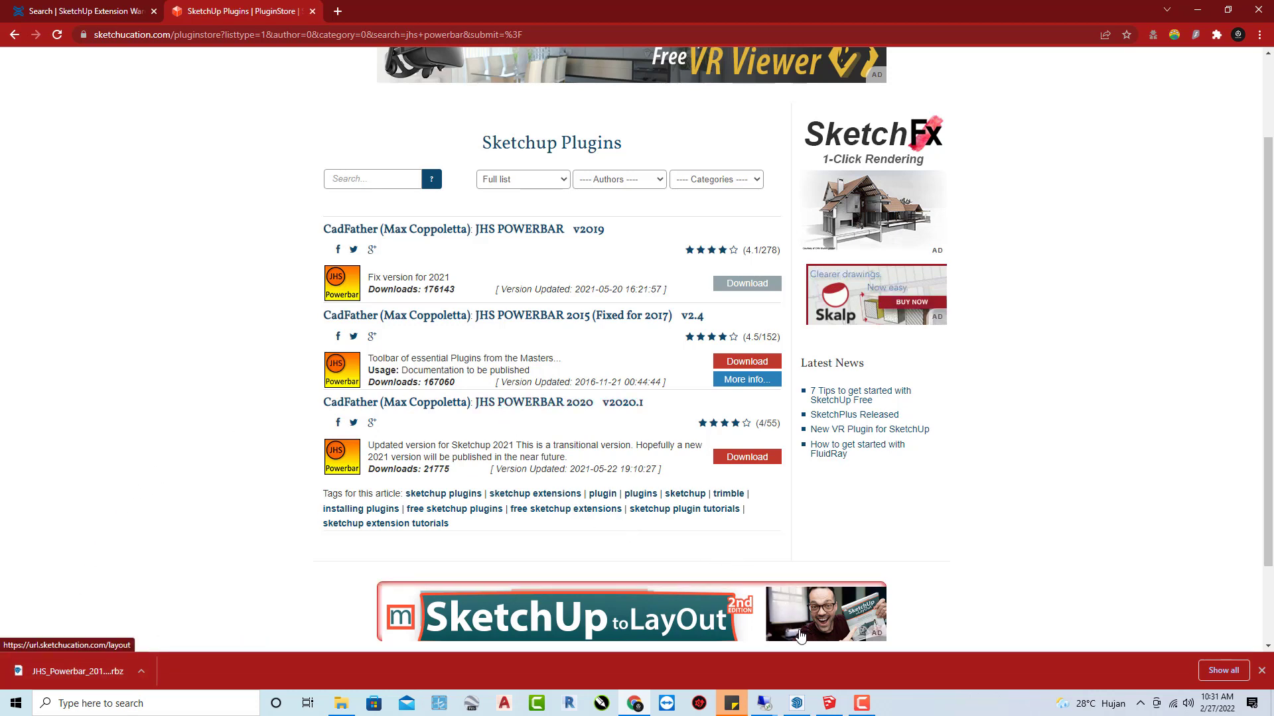
click(830, 704)
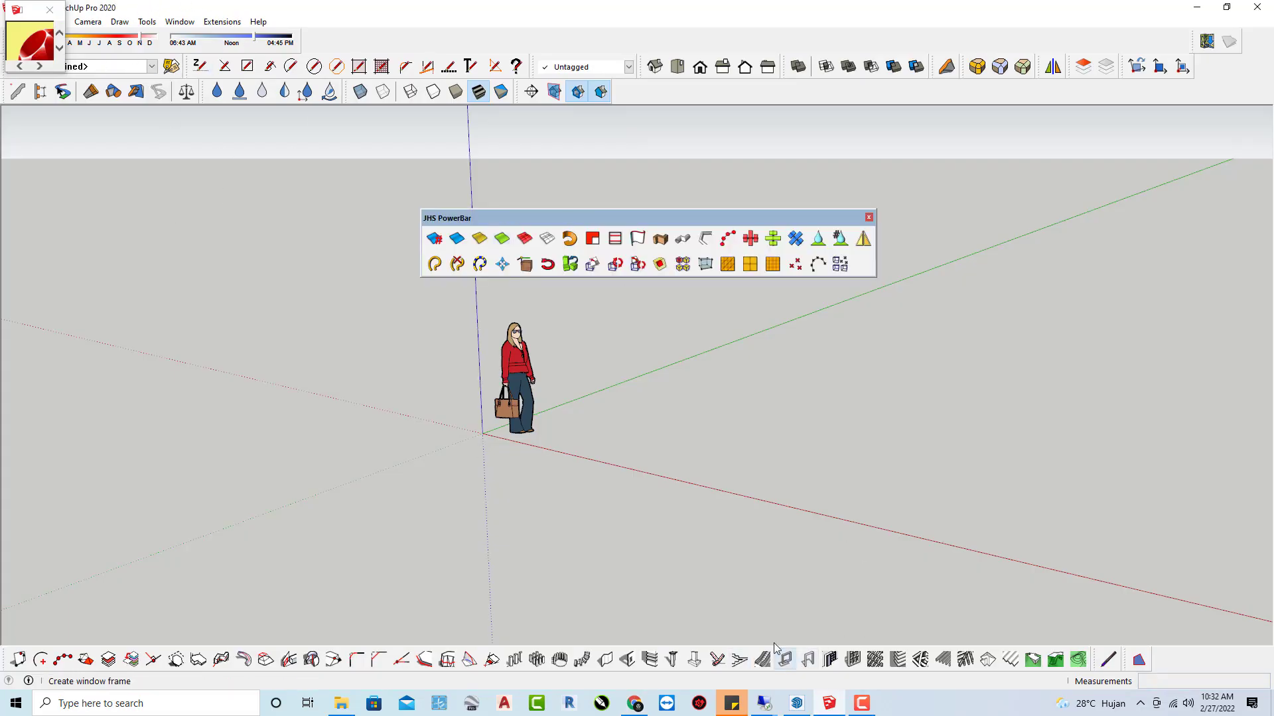
Step: Dock the Round Corner toolbar into SketchUp 2021's top row and shift the shadow toolbar right
click(796, 706)
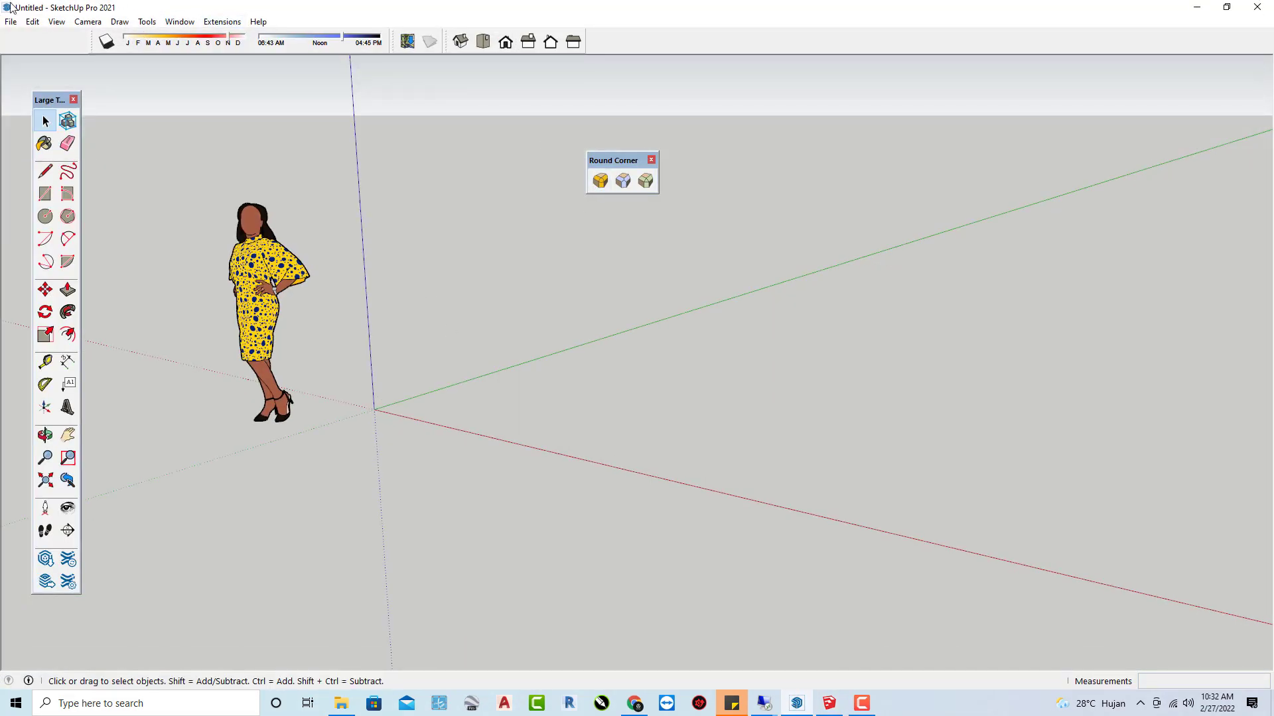
drag(604, 161, 632, 38)
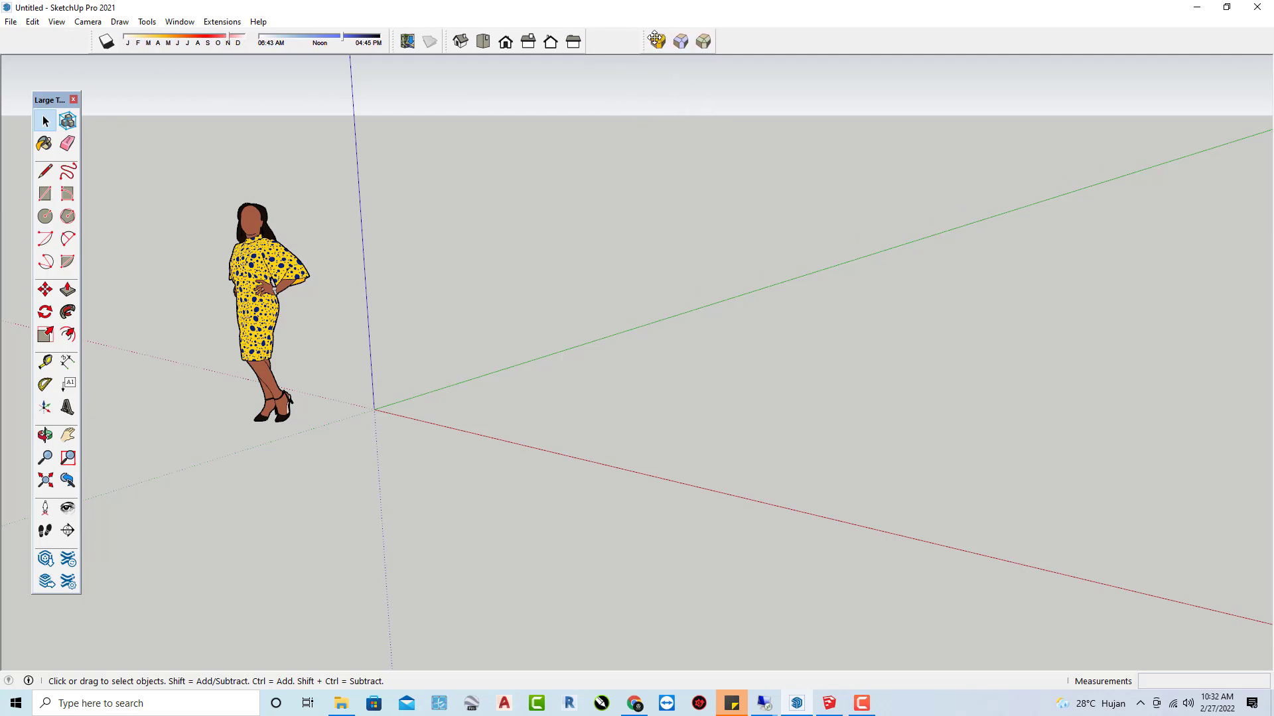
drag(90, 41, 143, 41)
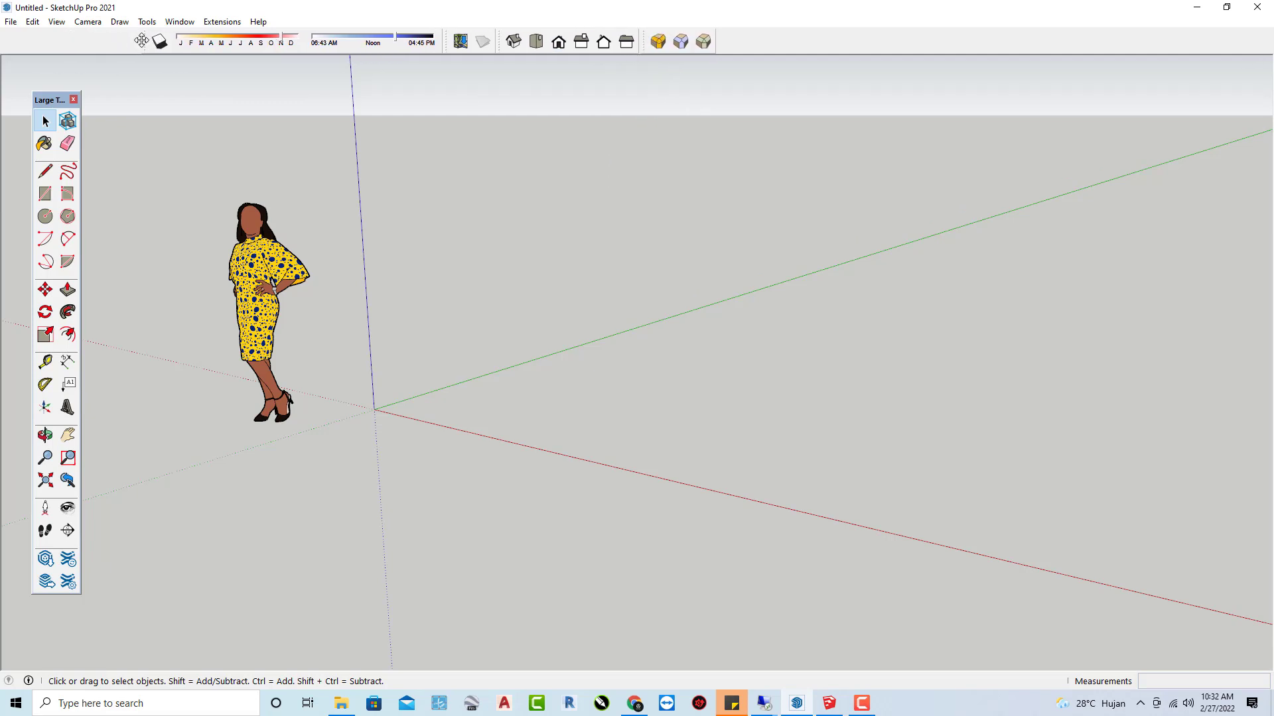
Step: Compare the Window menu panel lists in SketchUp 2021 and SketchUp 2020
click(180, 22)
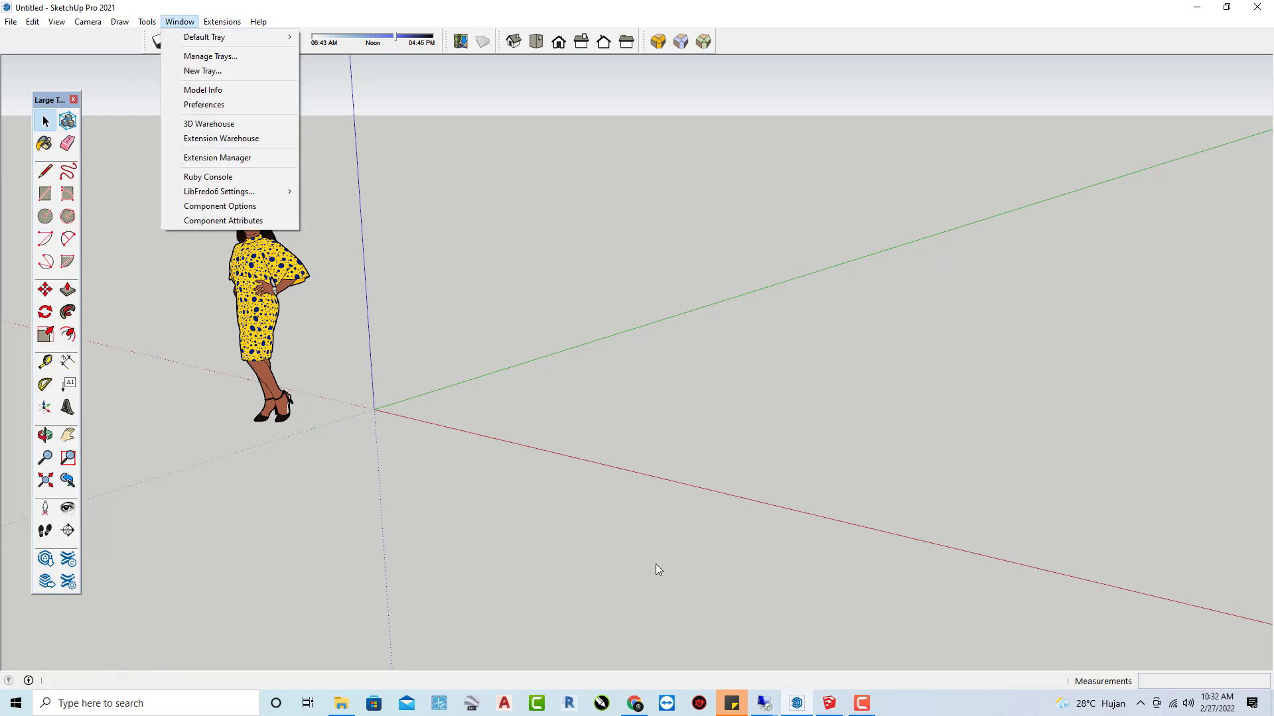
click(829, 705)
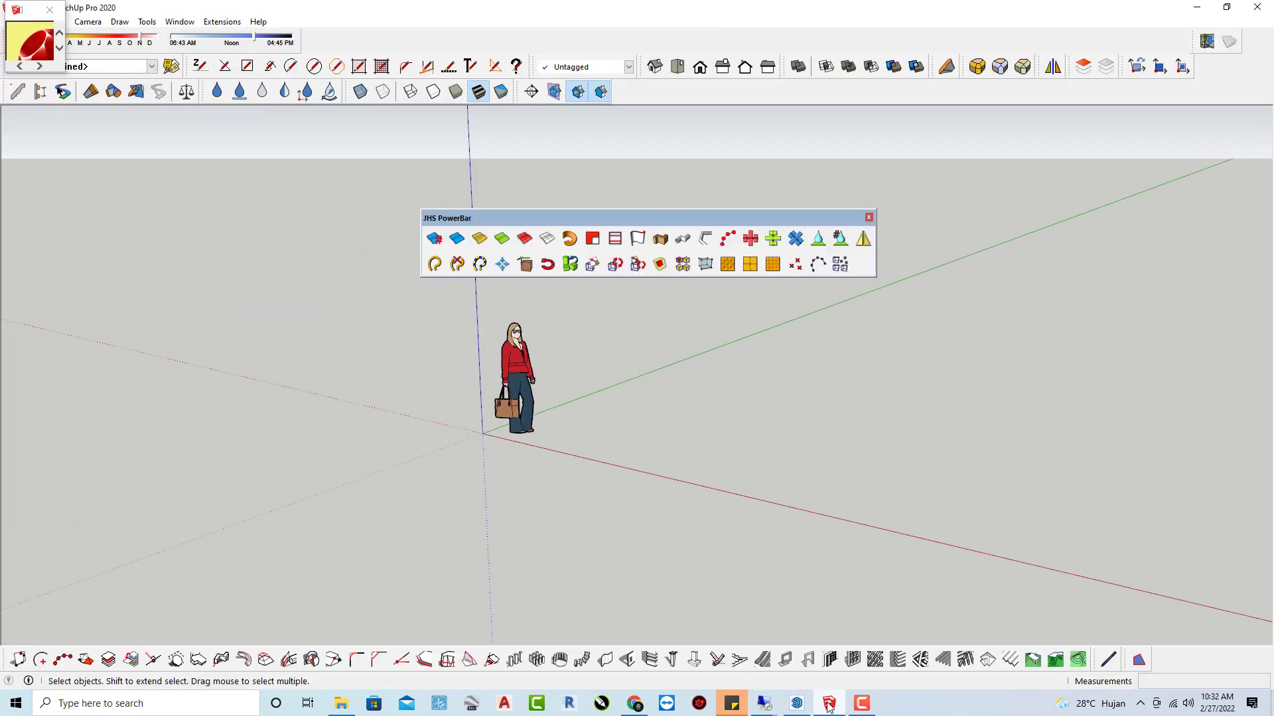
click(179, 22)
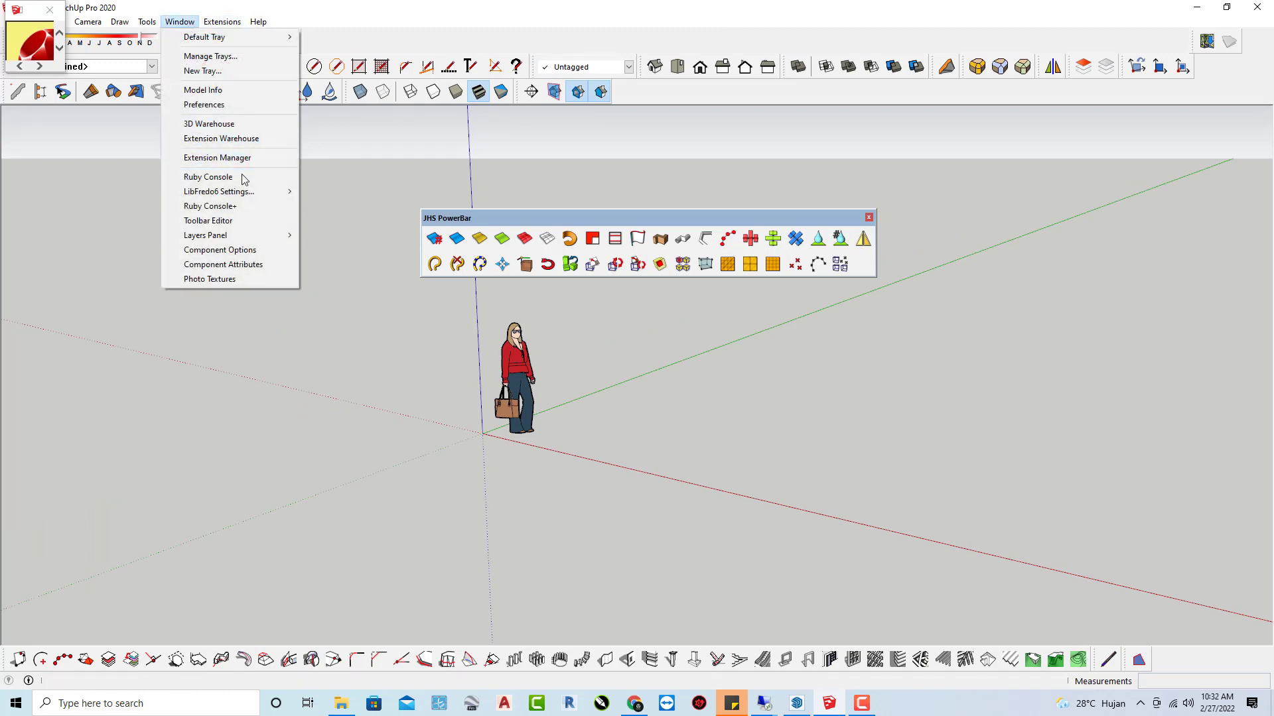
click(797, 703)
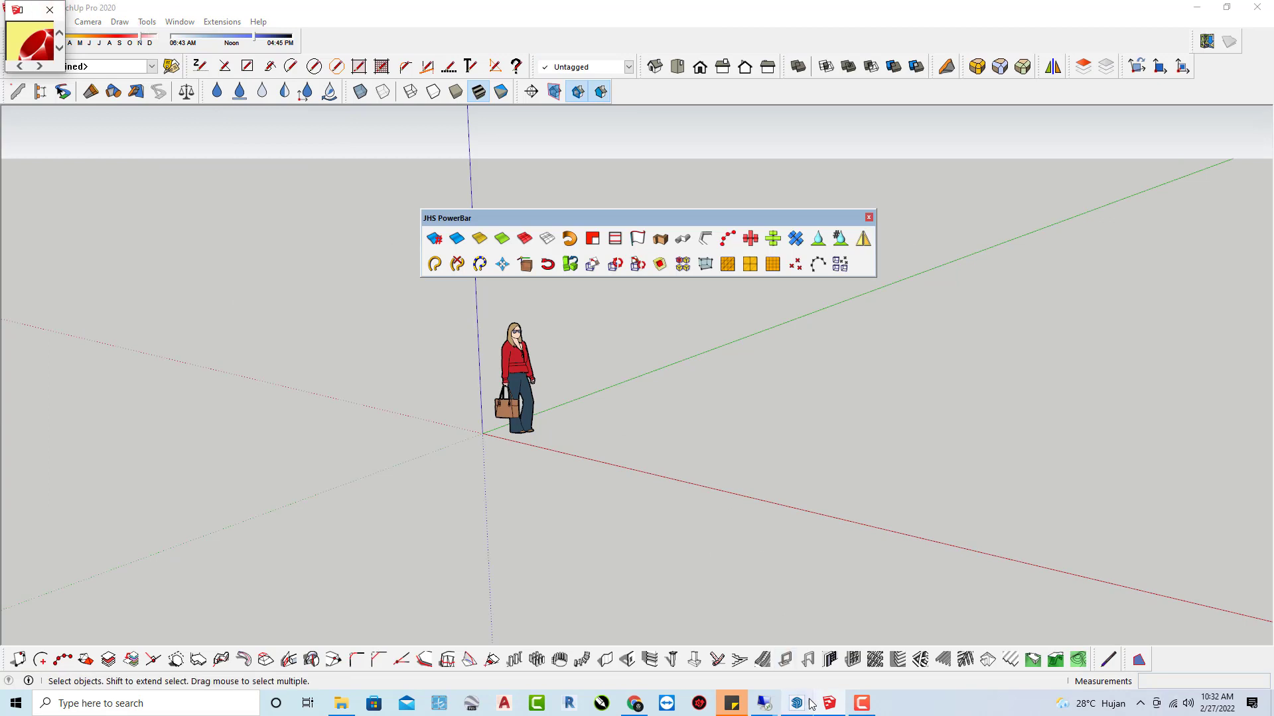
Step: Open the Extension Manager from the Window menu in SketchUp 2021
click(798, 702)
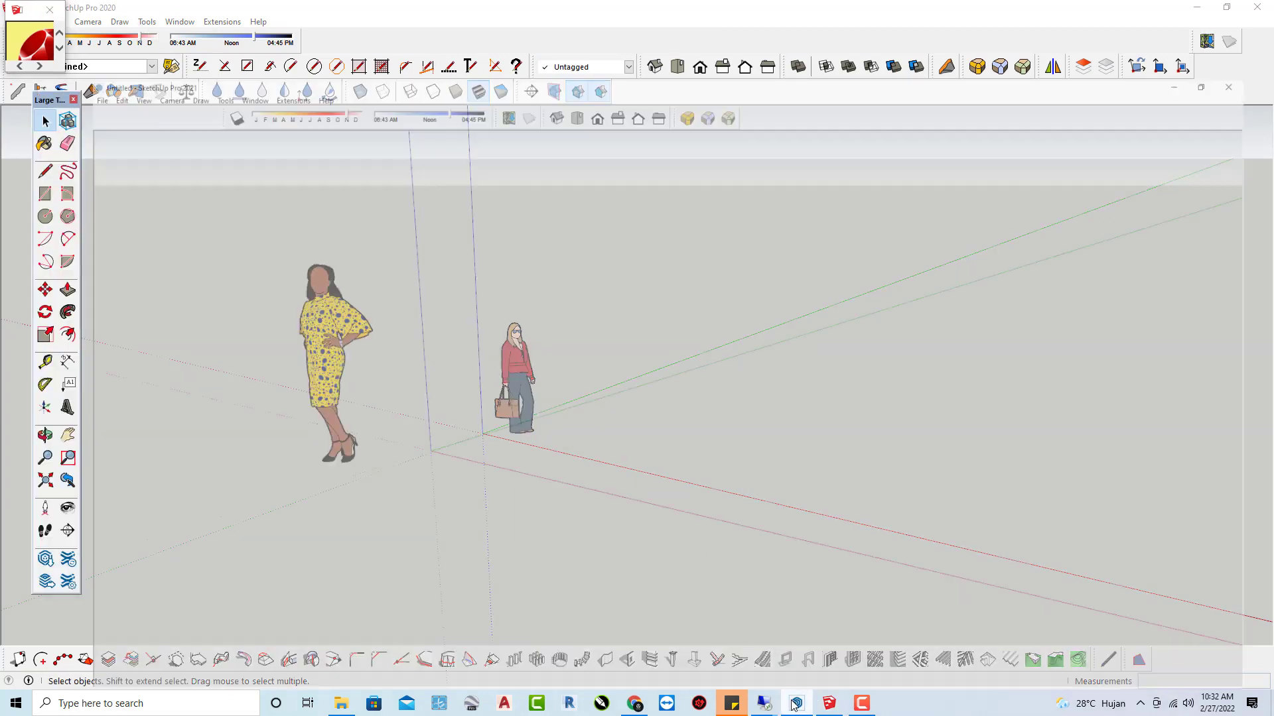
click(192, 26)
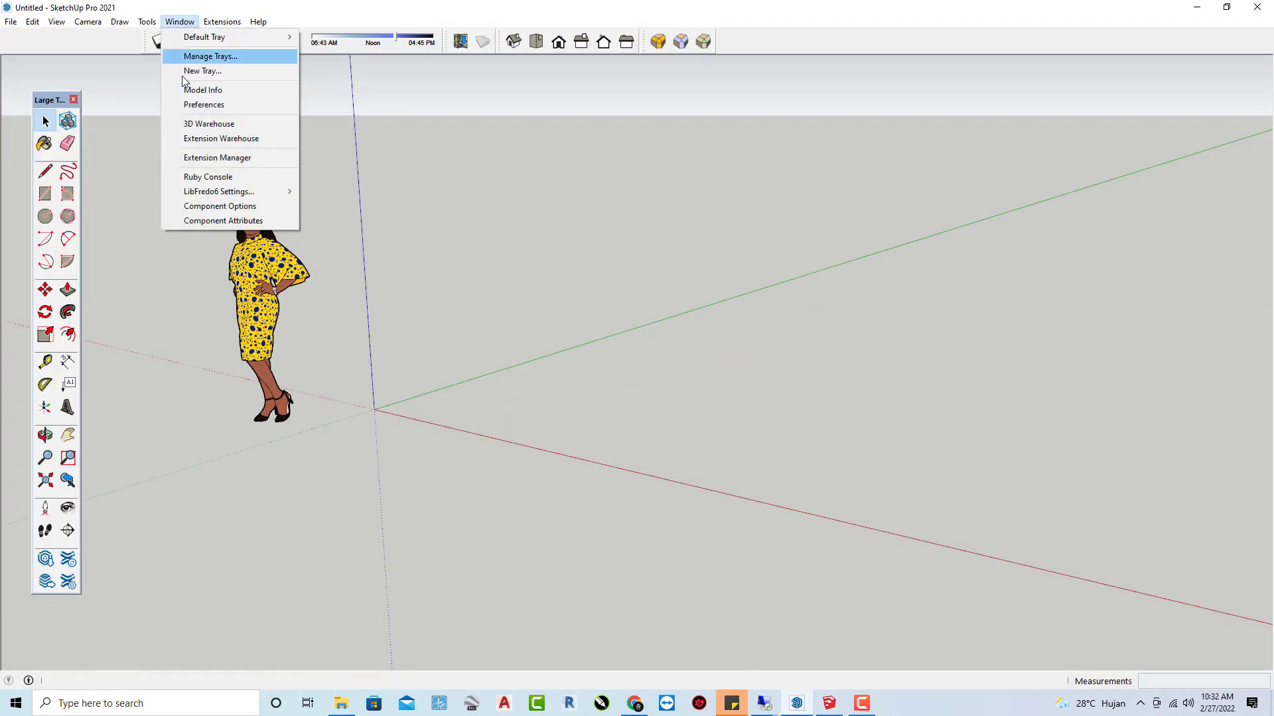
click(206, 160)
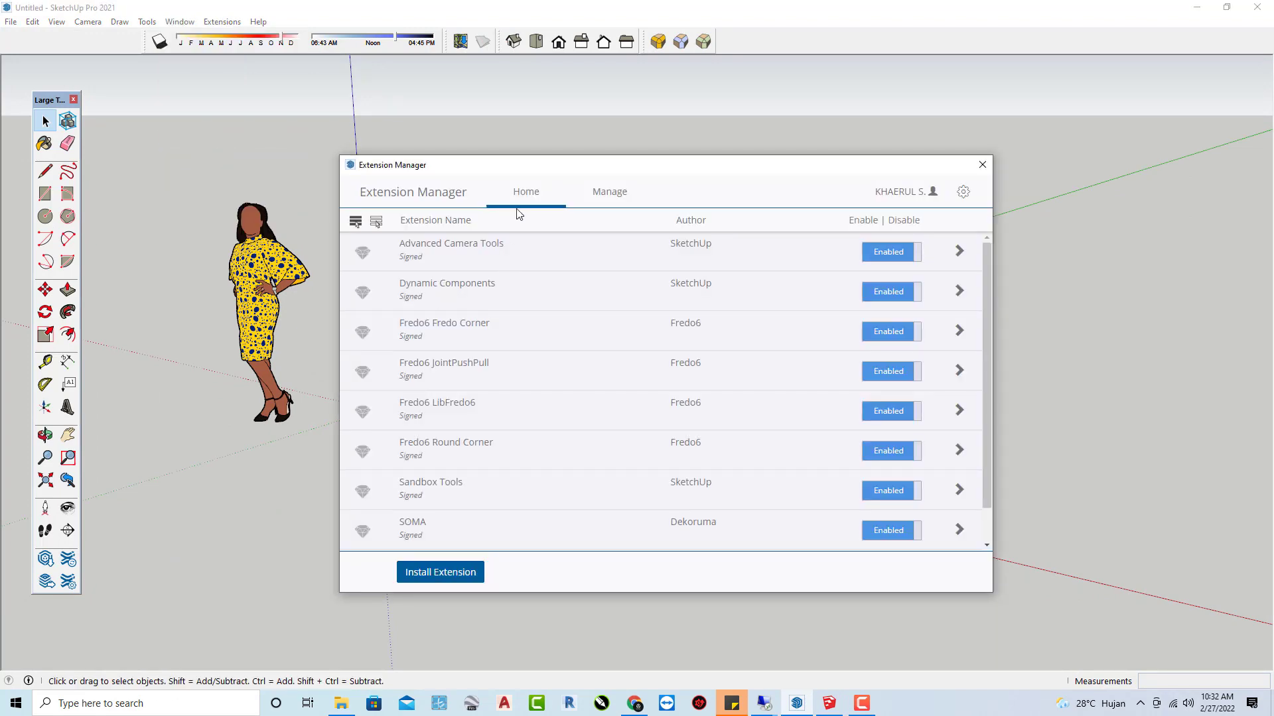
drag(519, 175, 468, 126)
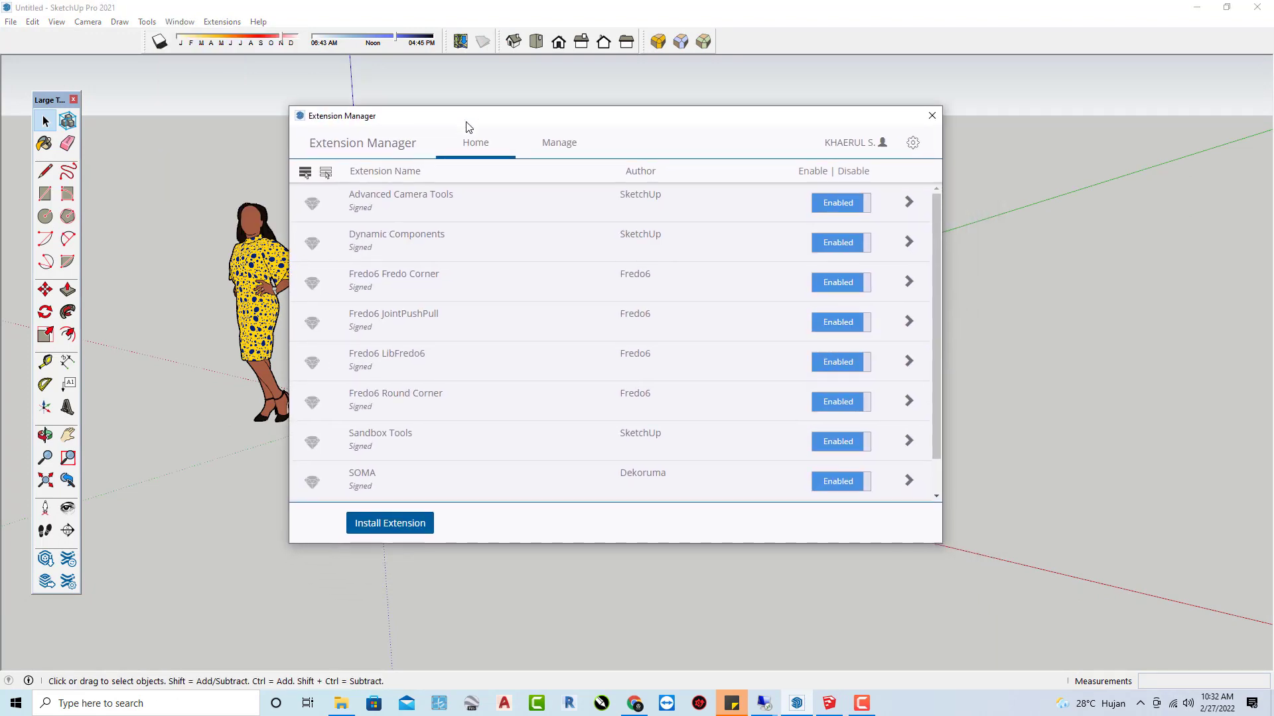
Step: Install the extension file JHS_POWERBAR_2020_v2020.1.rbz from Downloads
click(392, 523)
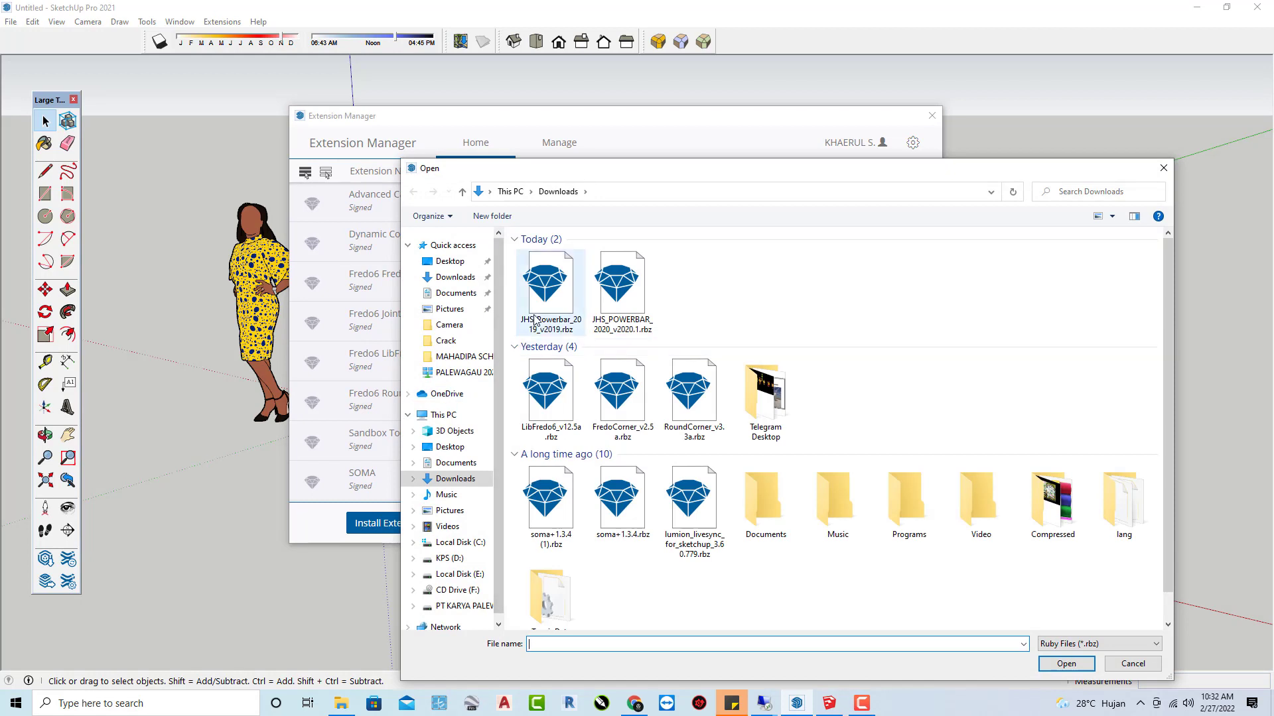
click(558, 312)
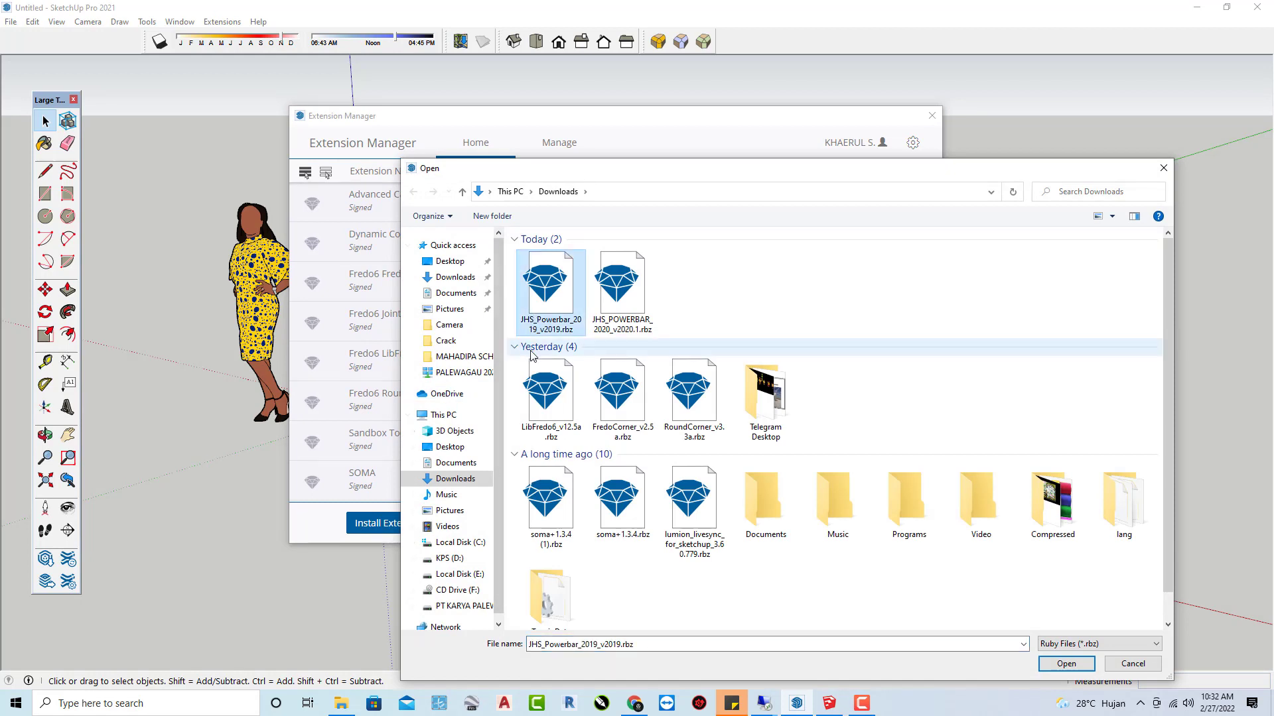
click(627, 319)
right_click(723, 295)
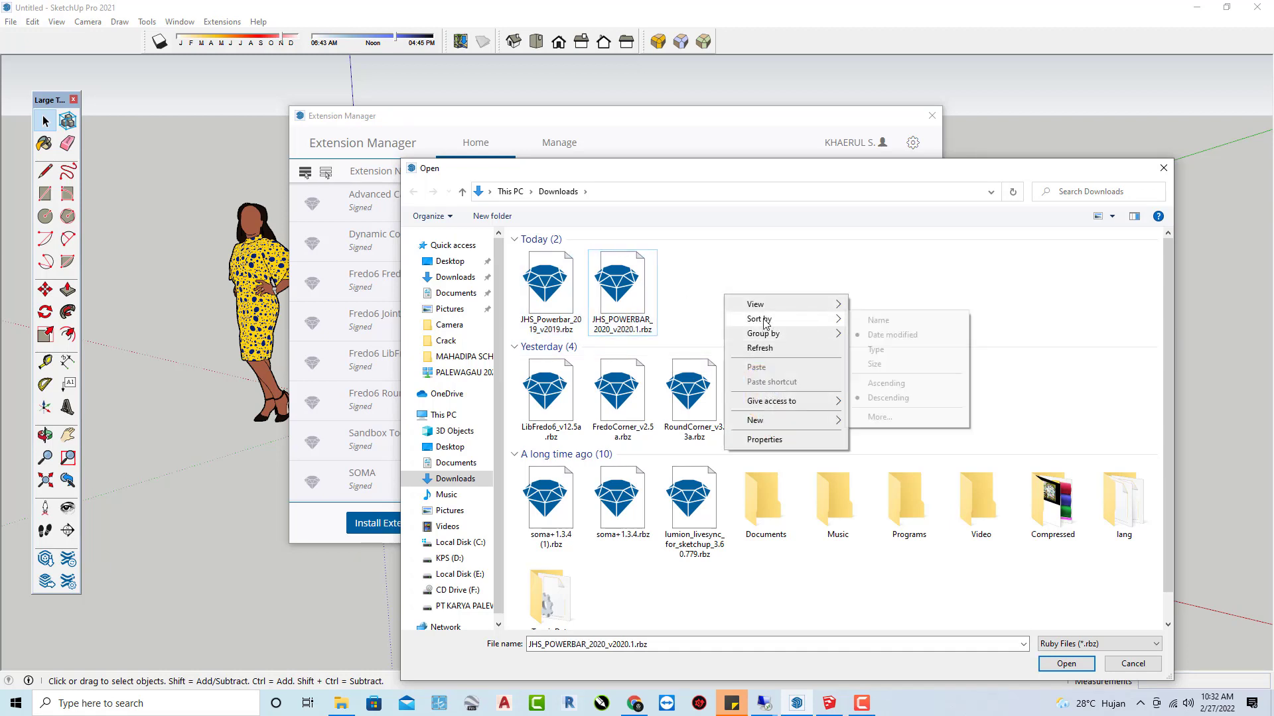
click(690, 287)
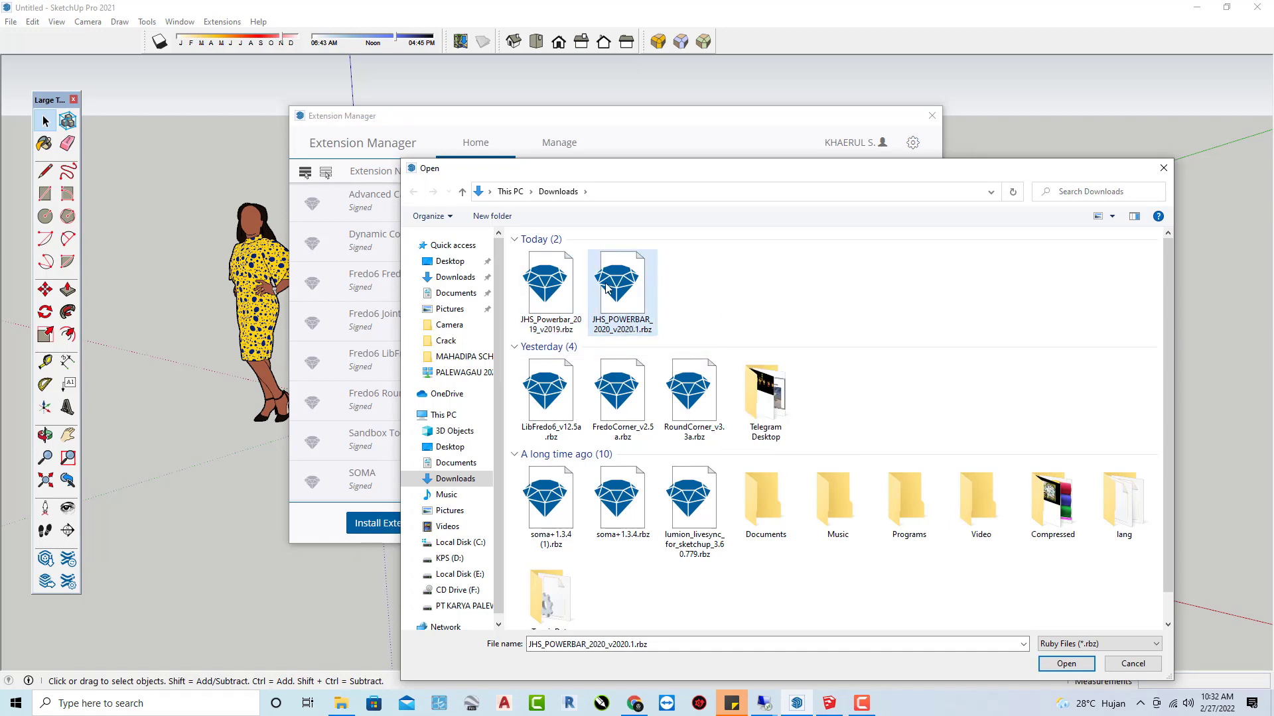
click(606, 287)
click(546, 310)
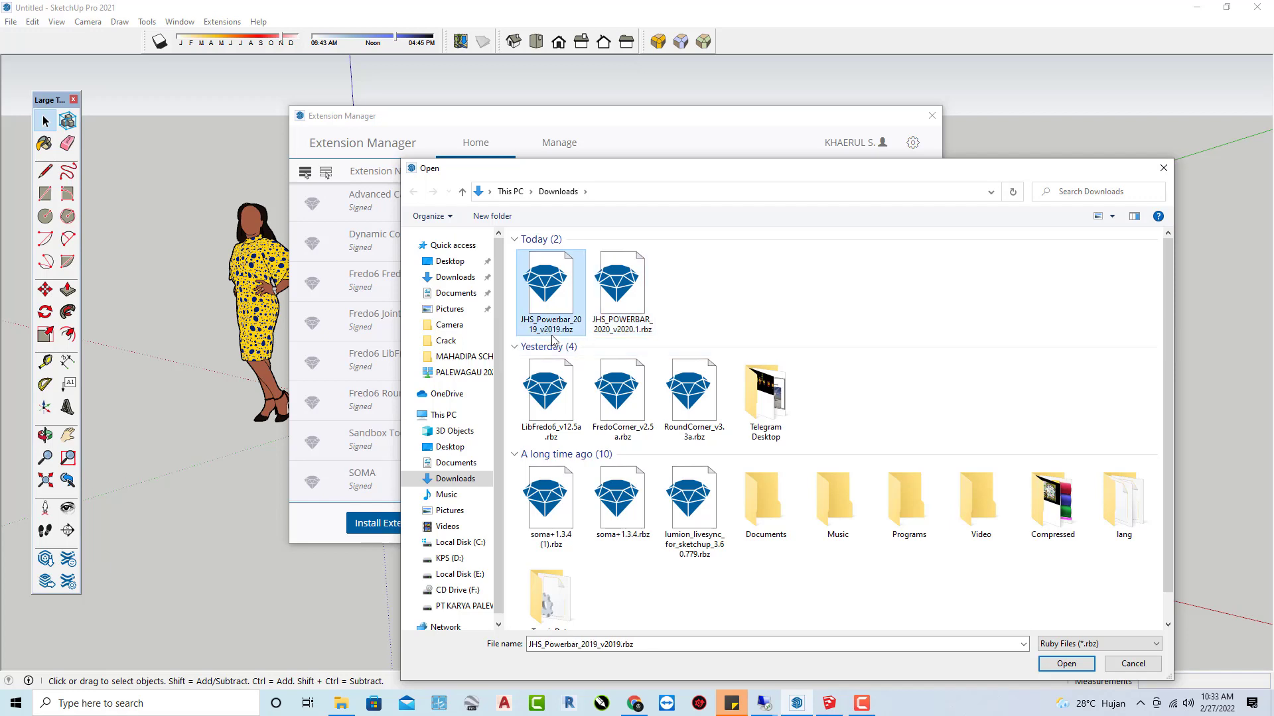
mouse_move(550, 293)
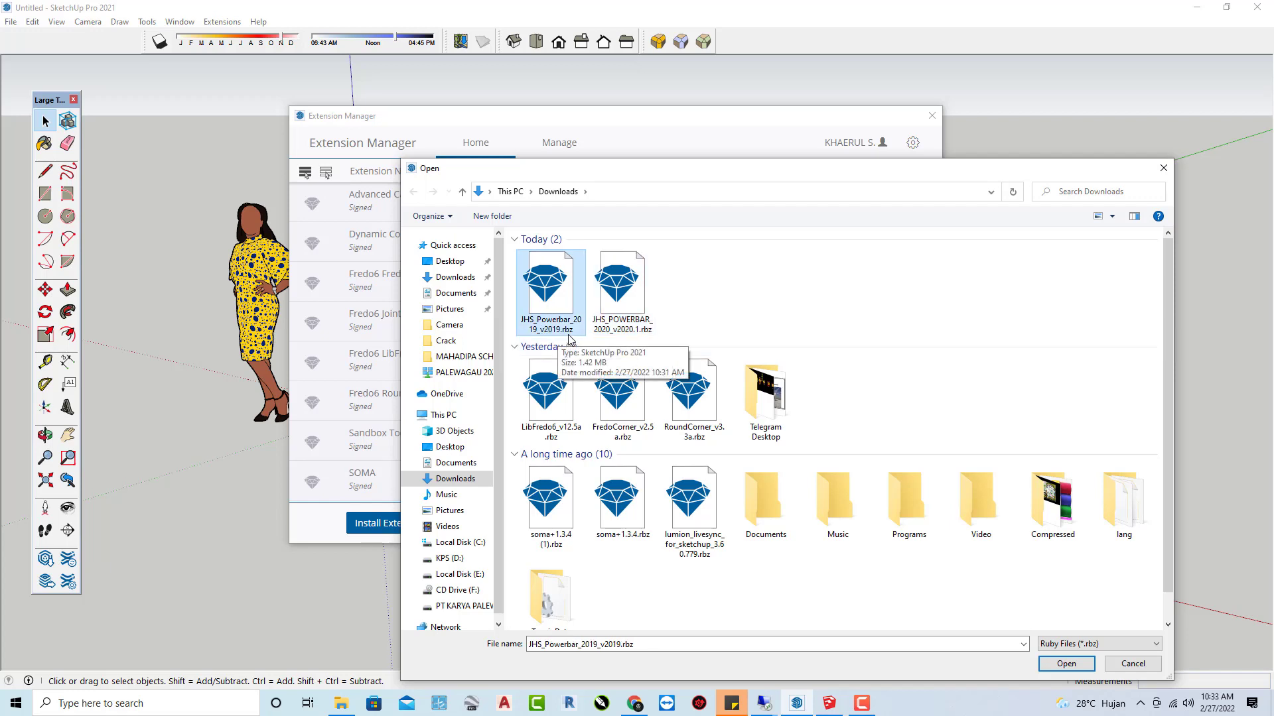
click(618, 316)
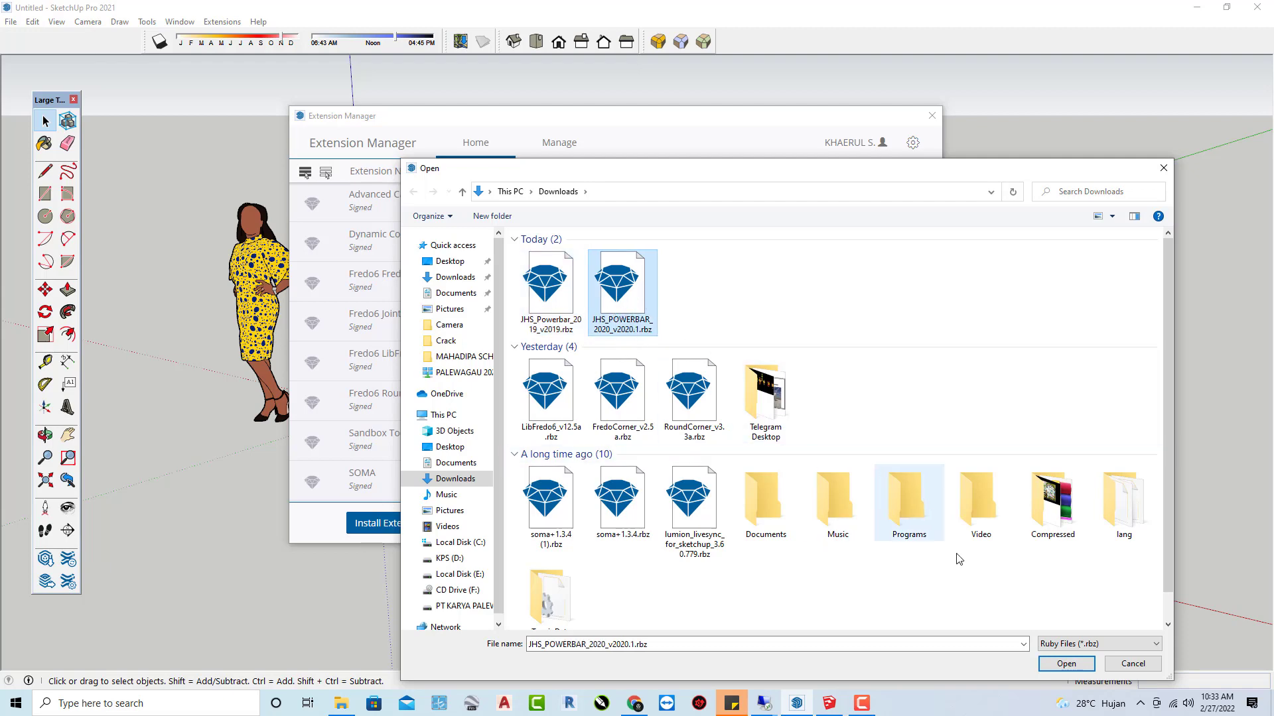
click(1067, 664)
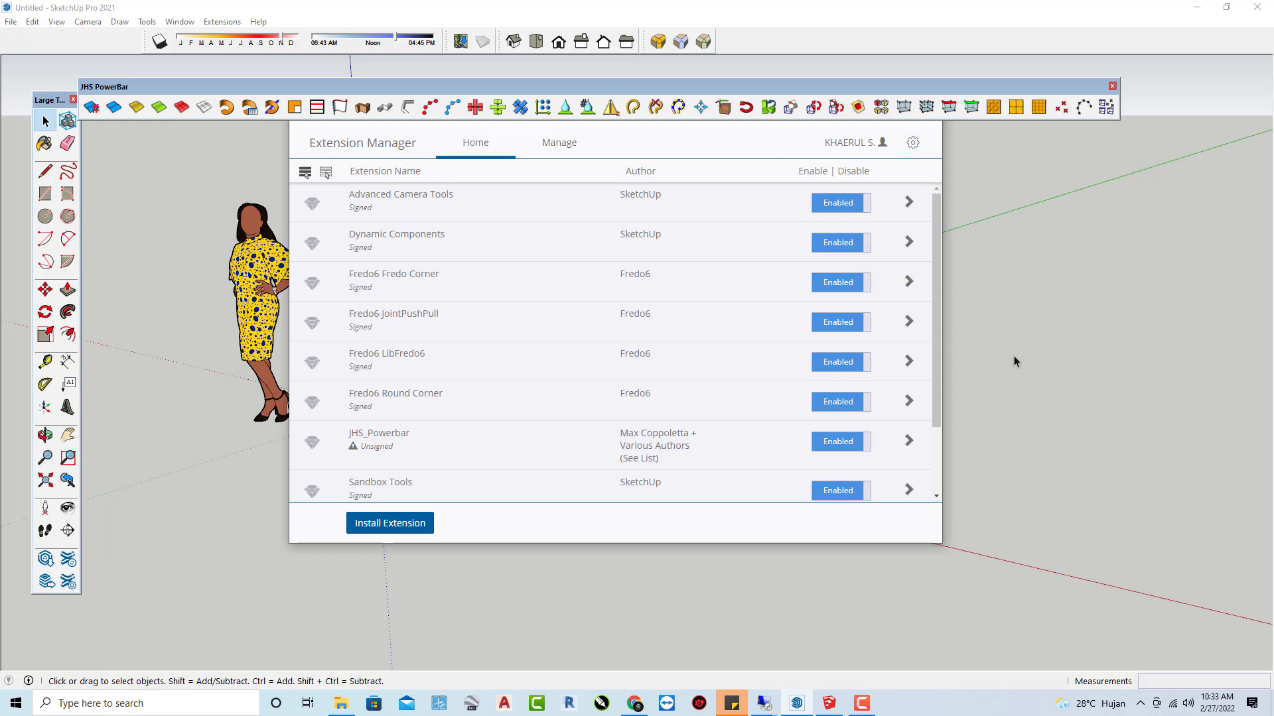
Step: Close the Extension Manager and drag the JHS PowerBar down near the drawing window's bottom
click(310, 135)
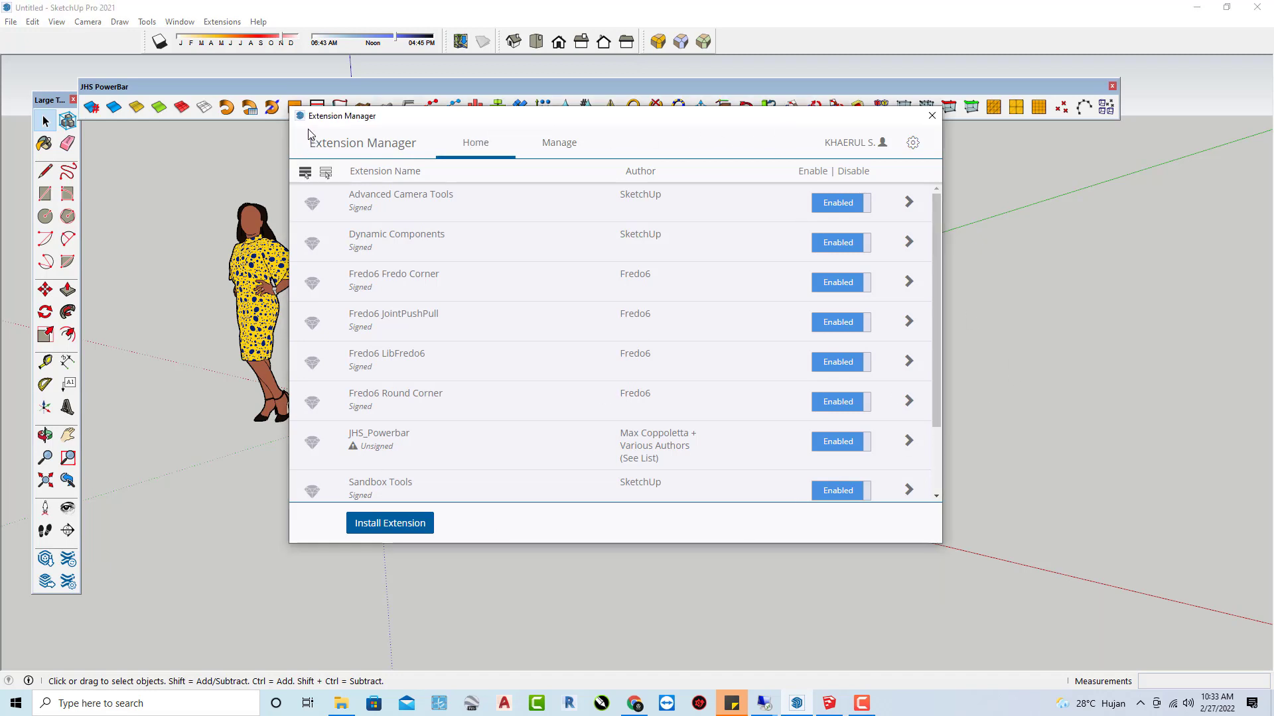
click(931, 116)
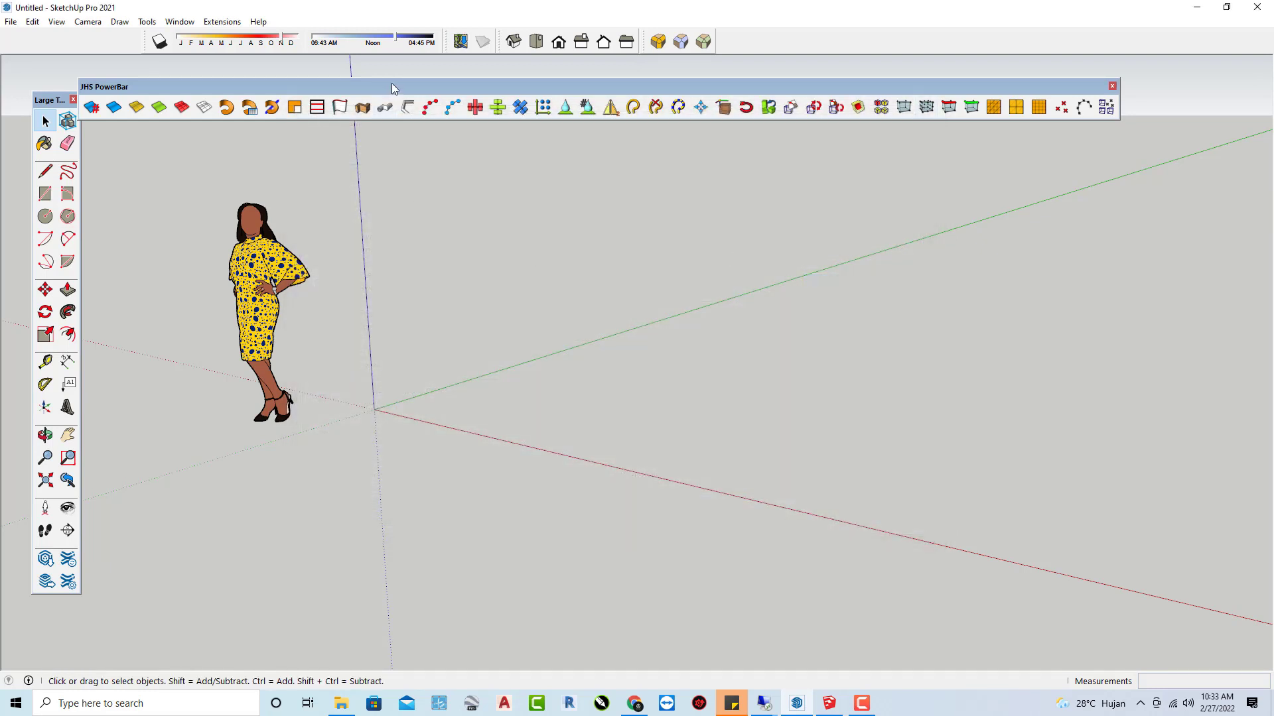
mouse_move(392, 88)
mouse_down()
mouse_move(447, 143)
mouse_move(448, 130)
mouse_up()
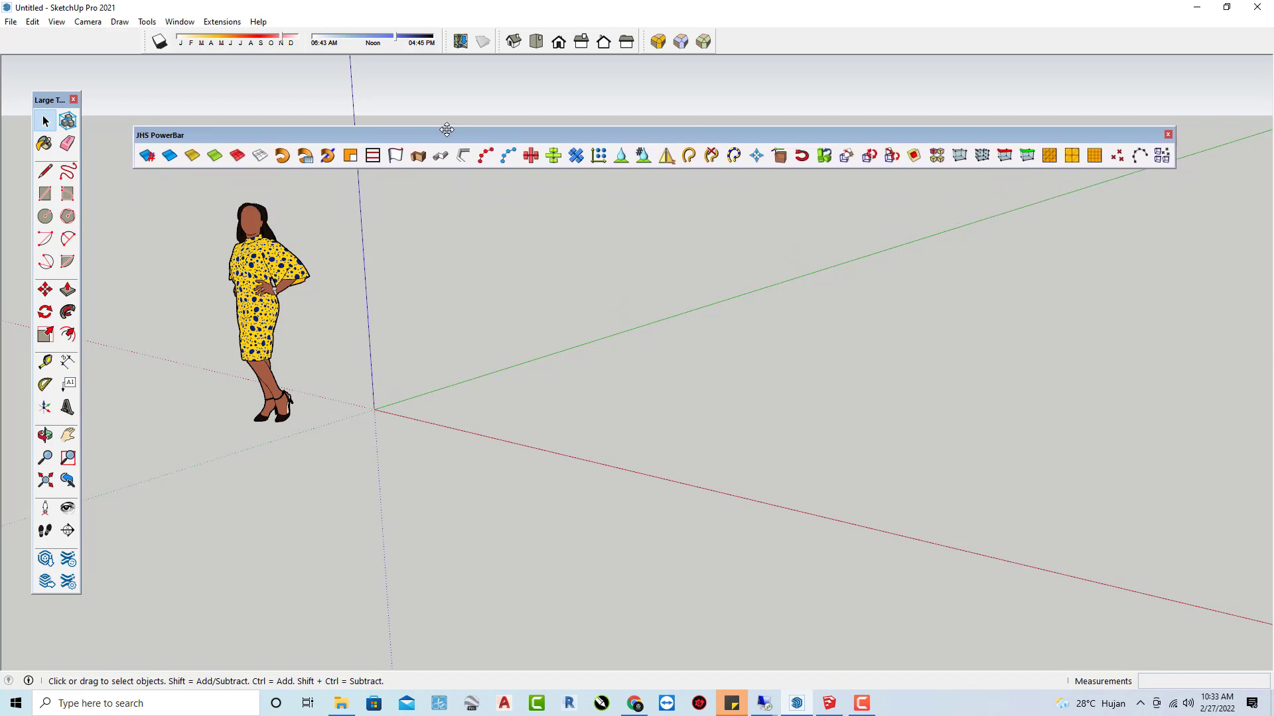
mouse_move(447, 129)
mouse_down()
mouse_move(447, 357)
mouse_move(473, 433)
mouse_up()
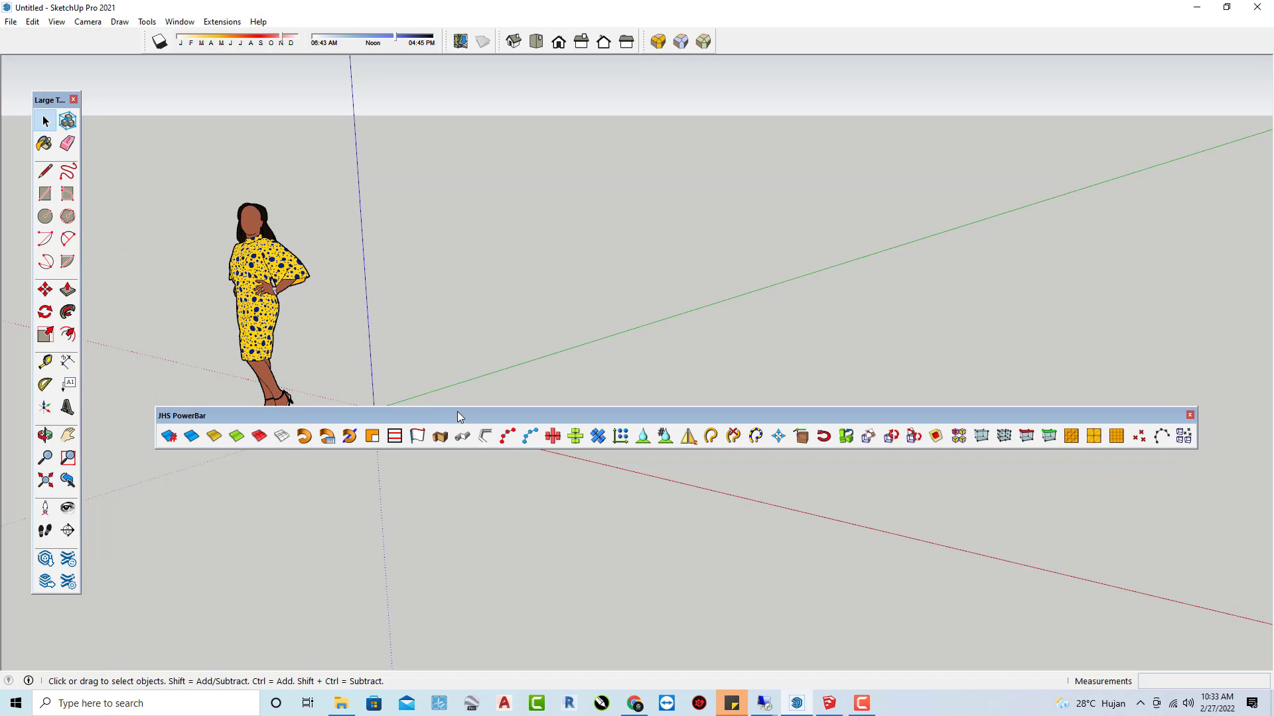
drag(458, 417, 433, 522)
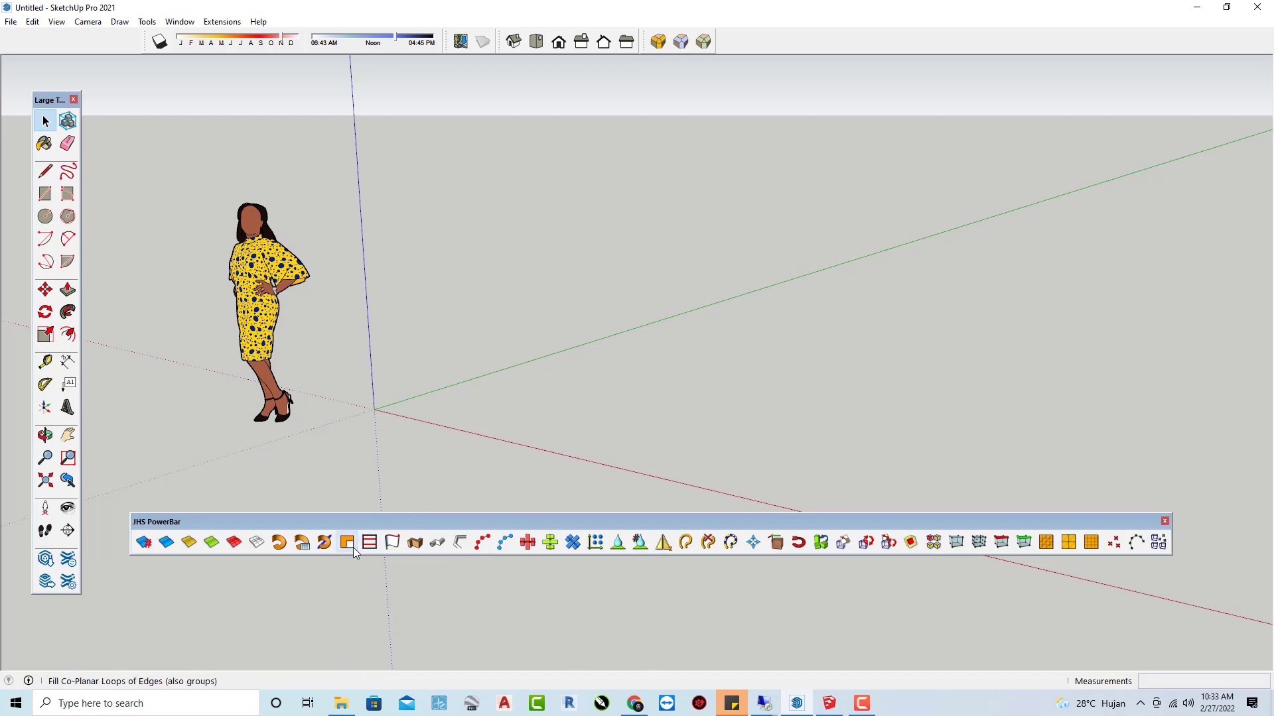
Step: Draw four joined rectangles on the ground: a square, a long strip, and two smaller ones
click(45, 193)
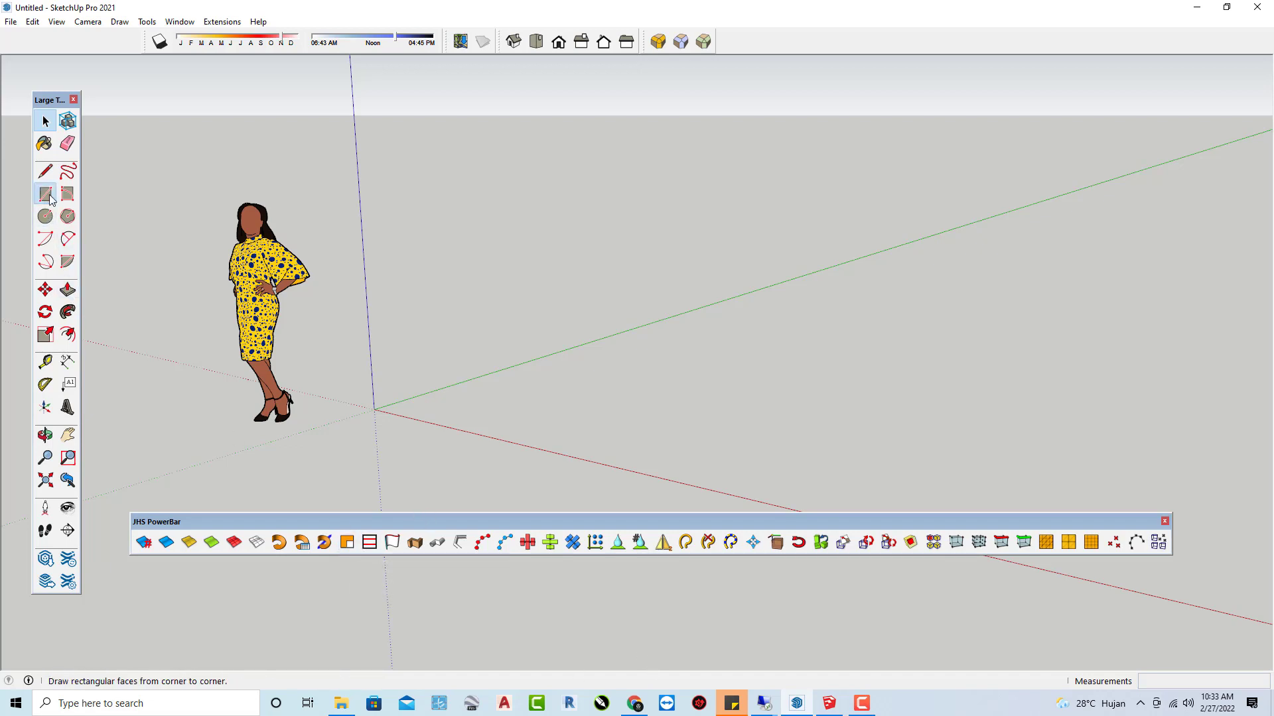
click(374, 409)
click(685, 377)
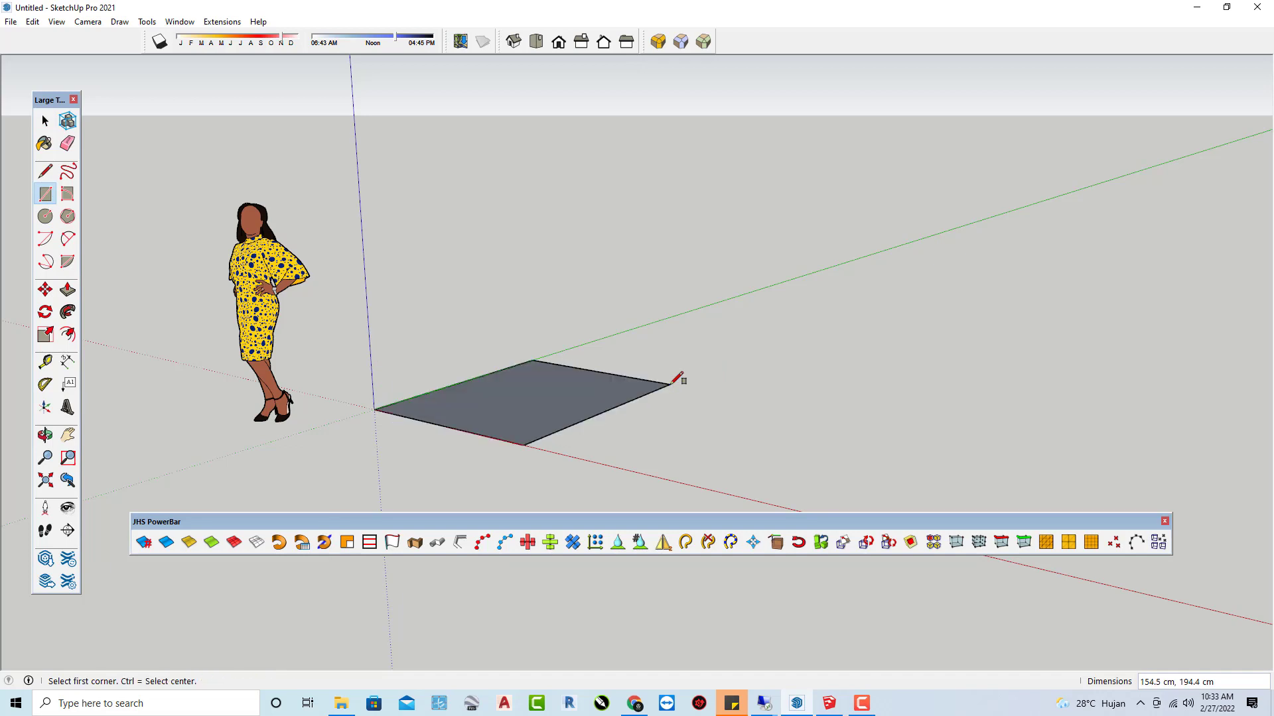
mouse_move(684, 377)
middle_down()
mouse_move(606, 444)
mouse_move(601, 362)
middle_up()
click(603, 330)
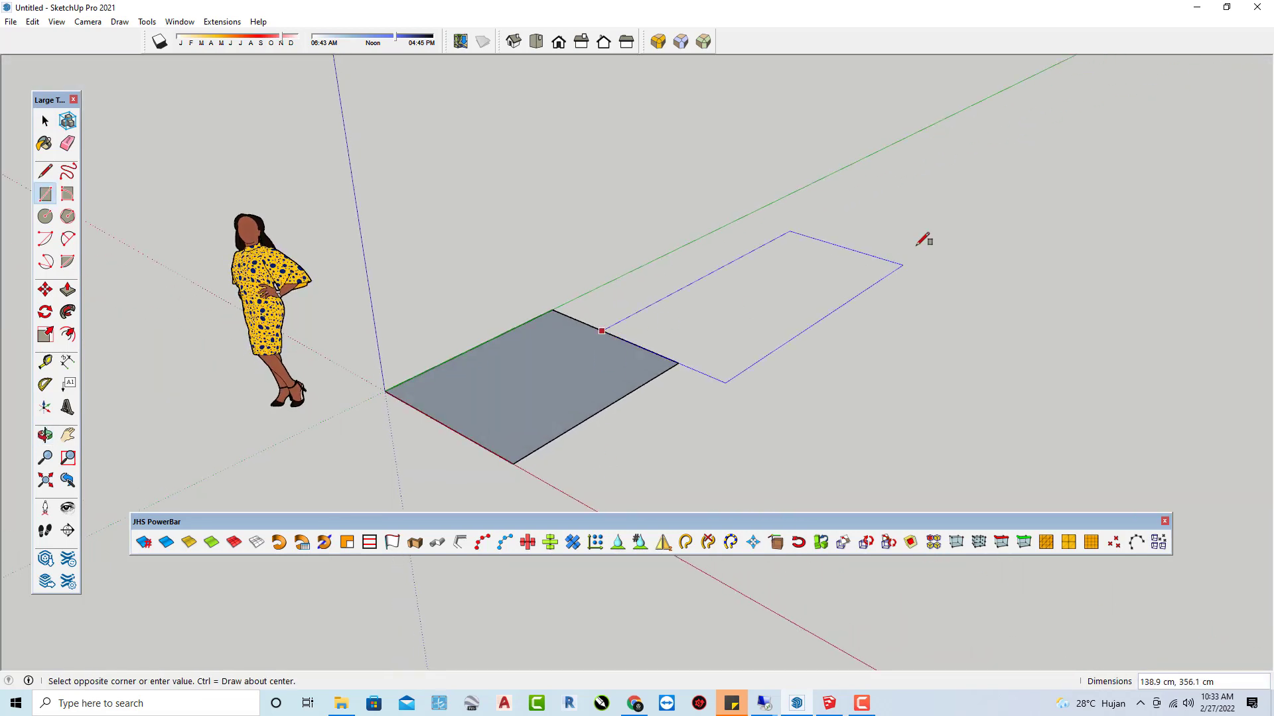
click(885, 234)
click(846, 259)
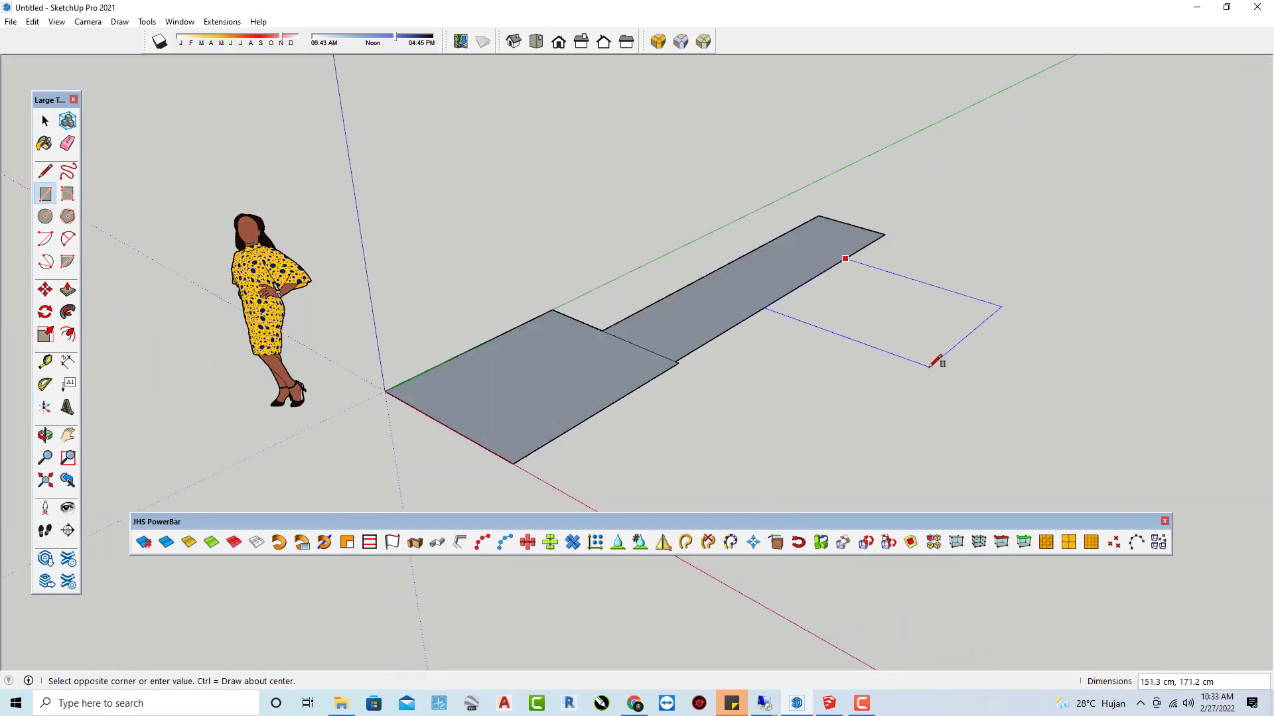
click(929, 368)
mouse_move(875, 356)
middle_down()
mouse_move(1123, 329)
mouse_move(885, 284)
middle_up()
click(864, 294)
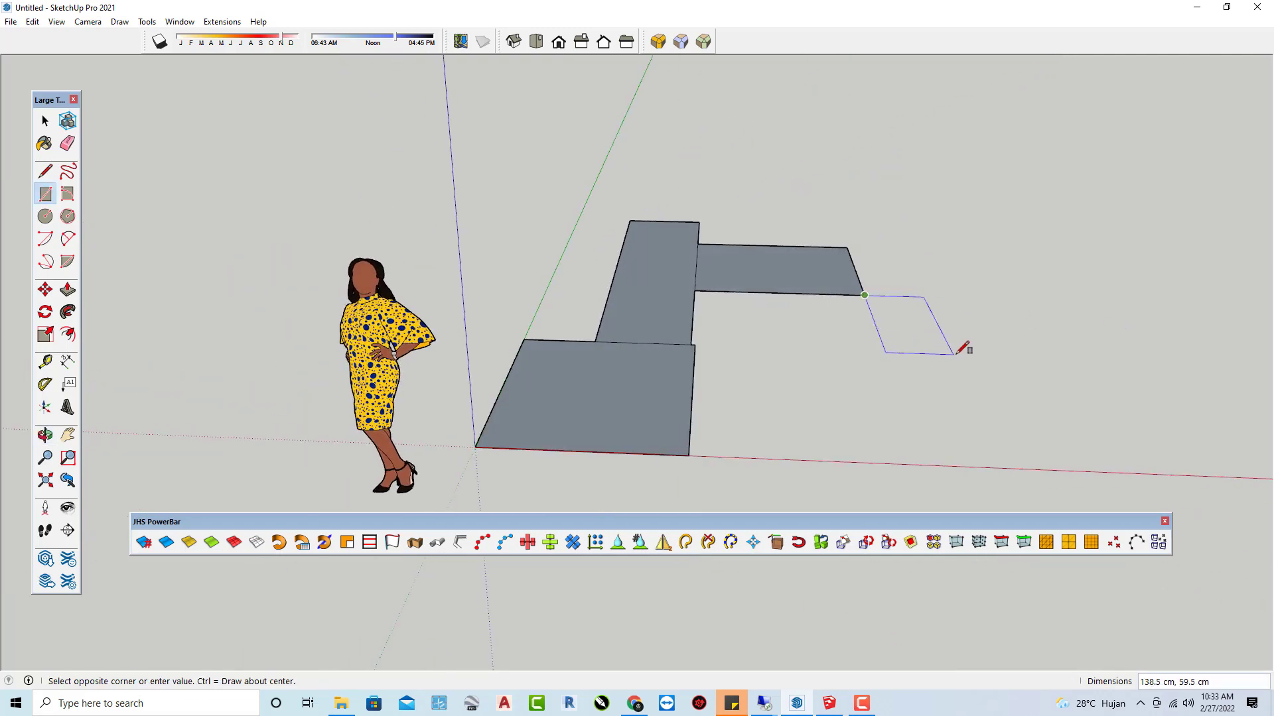
click(960, 349)
middle_drag(898, 327, 961, 302)
Step: Draw a triangle with a raised apex off the small rectangle's edge
key(l)
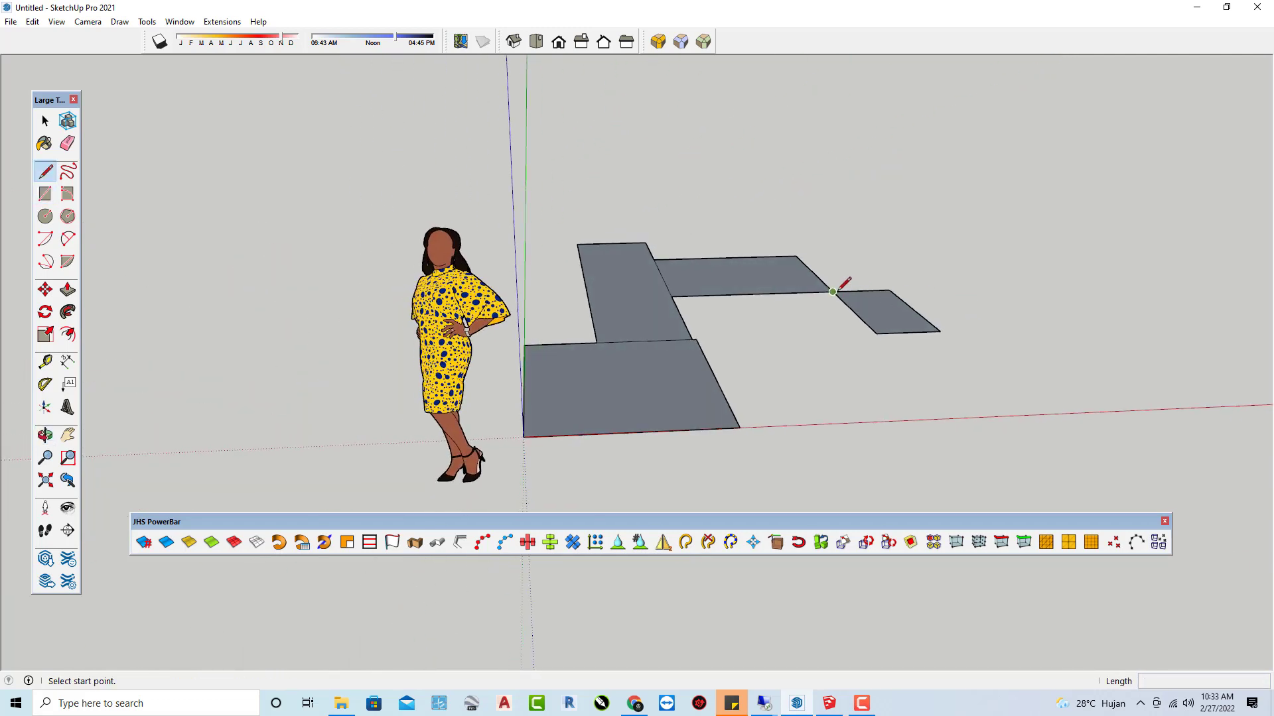
click(833, 292)
click(886, 217)
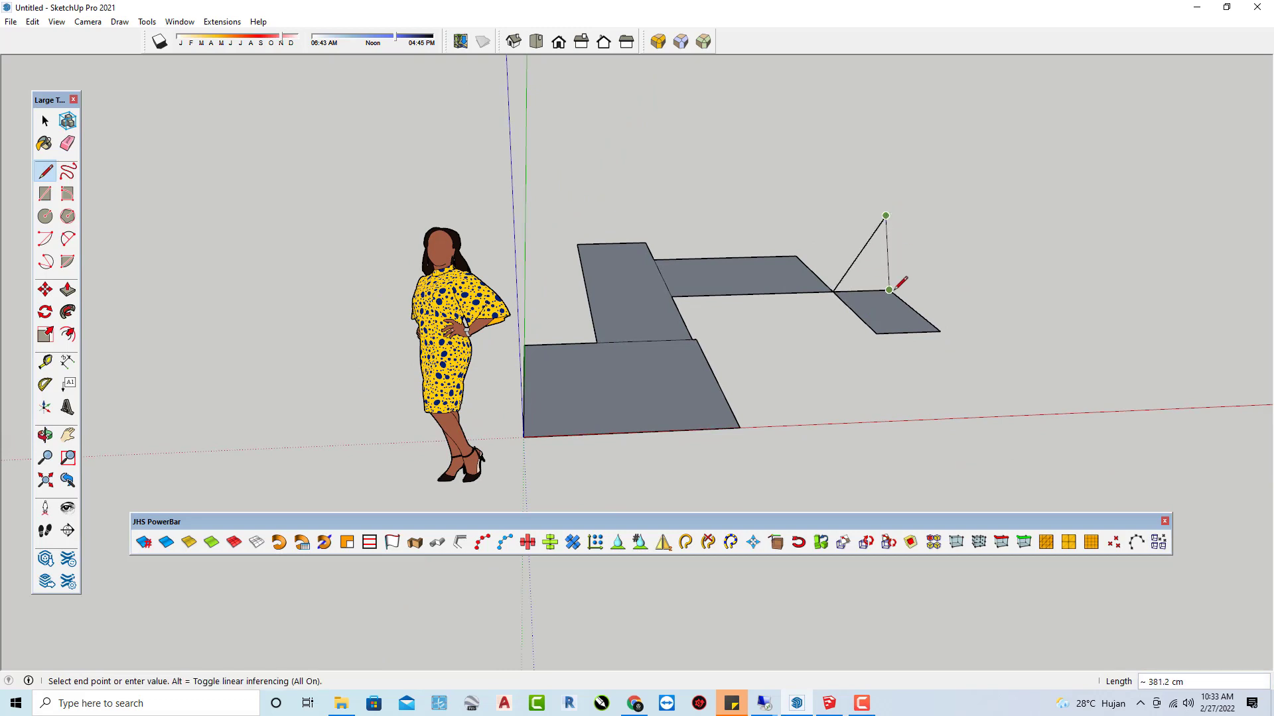
click(889, 290)
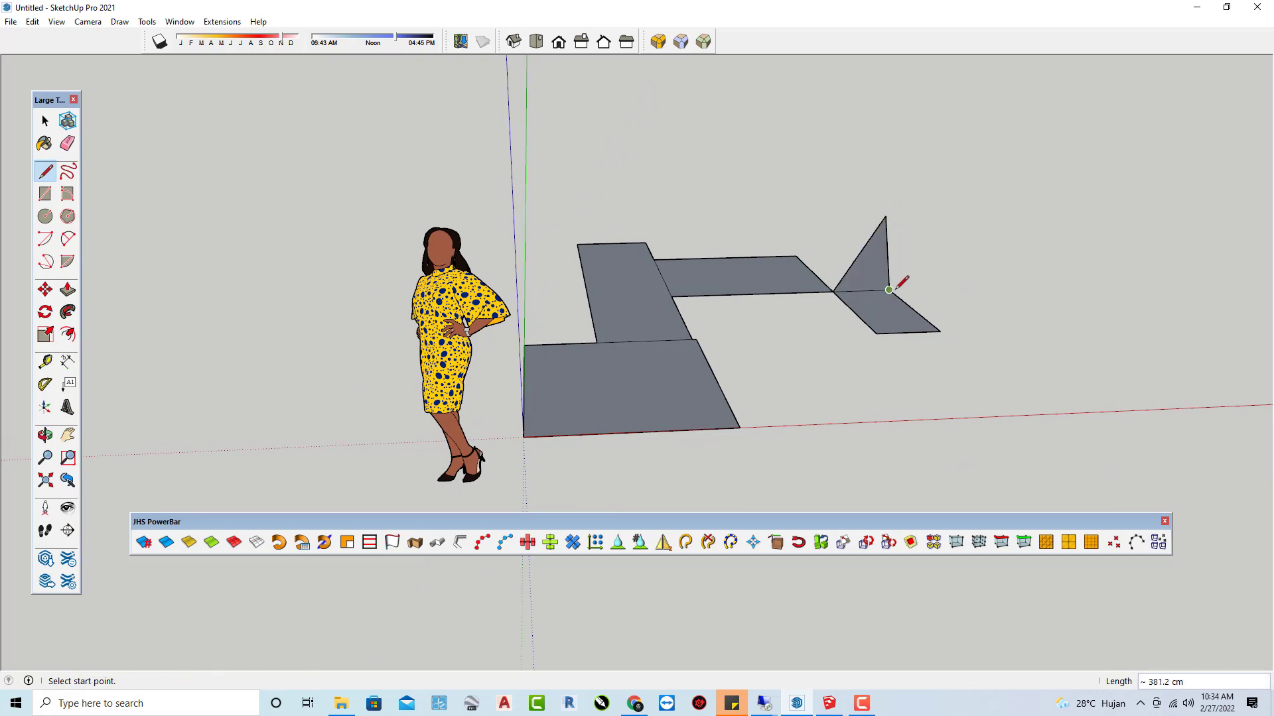
middle_drag(883, 316, 613, 443)
Step: Delete the faces of the front square and the long strip, leaving their outlines
key(space)
click(590, 410)
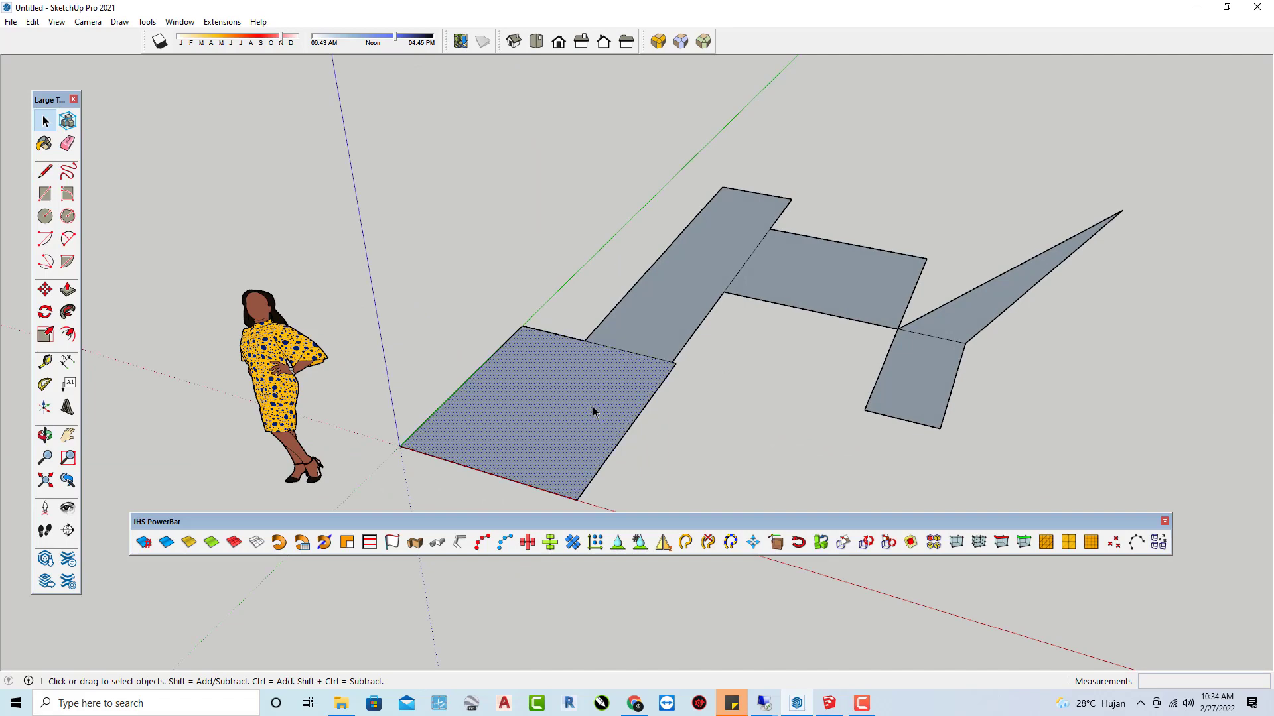
key(Delete)
click(667, 315)
key(Delete)
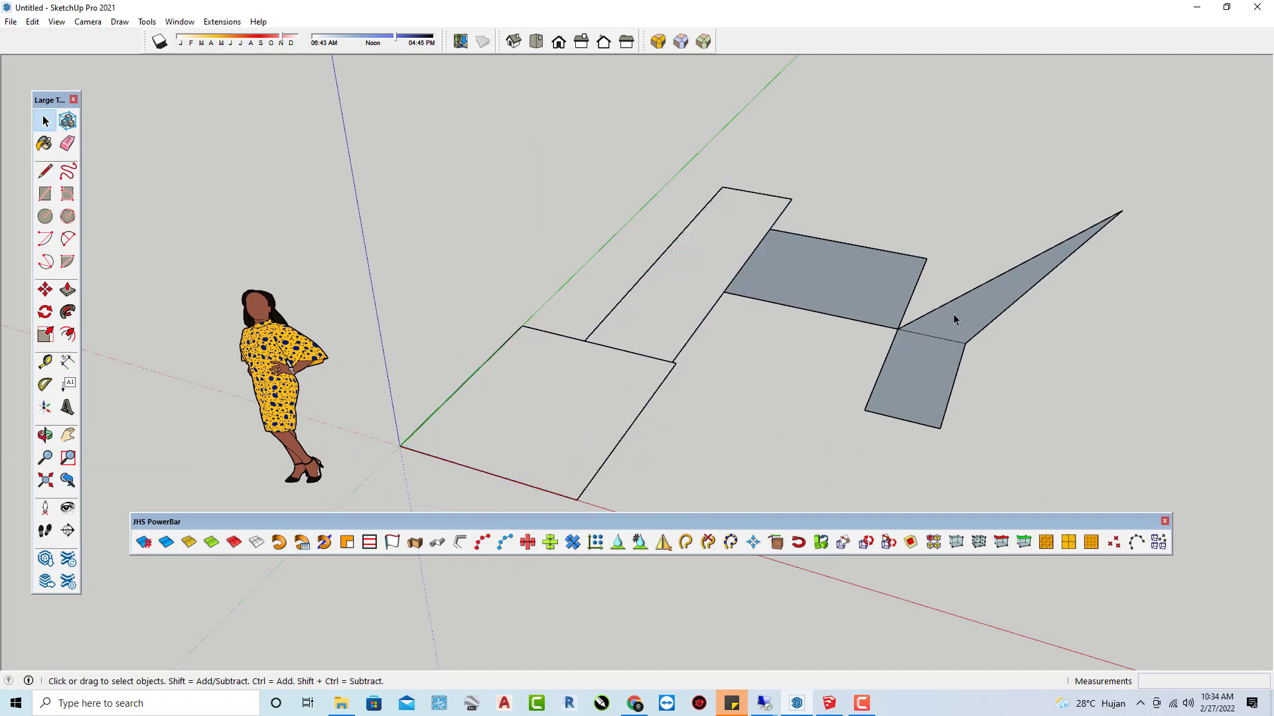
mouse_move(952, 355)
middle_down()
mouse_move(977, 212)
mouse_move(654, 304)
mouse_move(632, 335)
mouse_move(448, 302)
middle_up()
scroll(582, 322, down, 3)
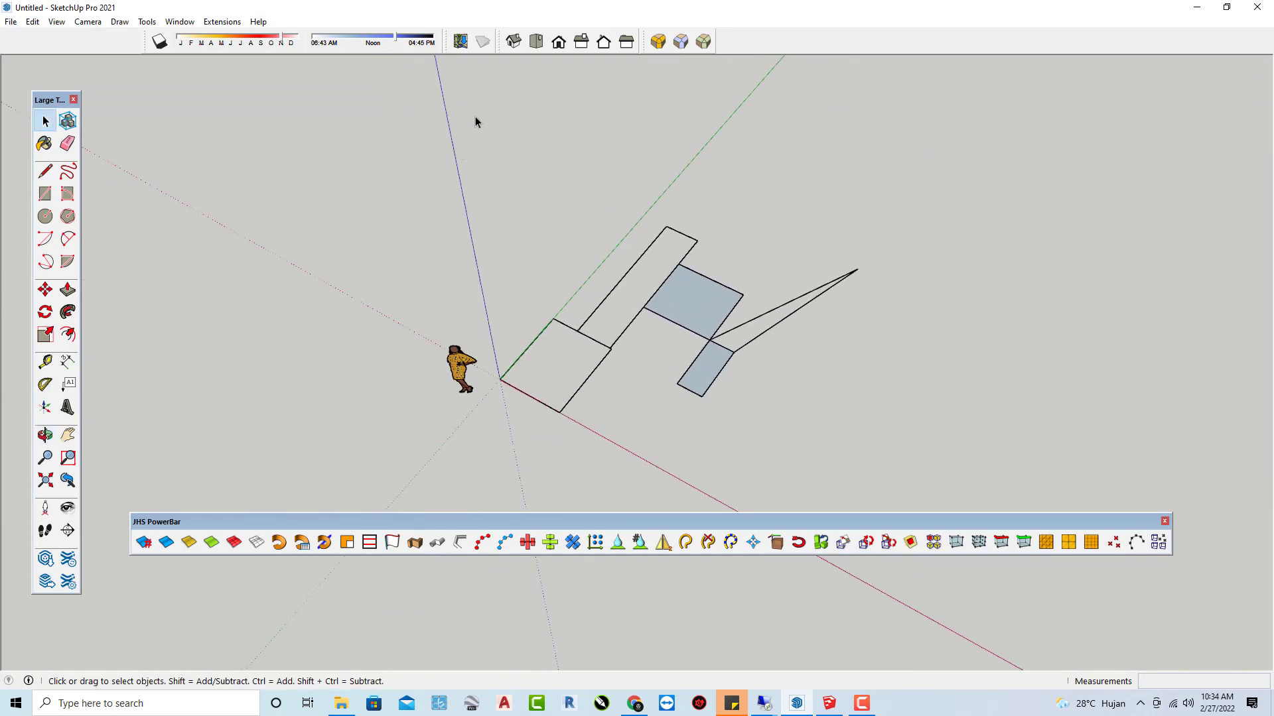
Step: Select all the shapes and run JHS Face Finder to refill the empty loops, then inspect
drag(464, 107, 923, 452)
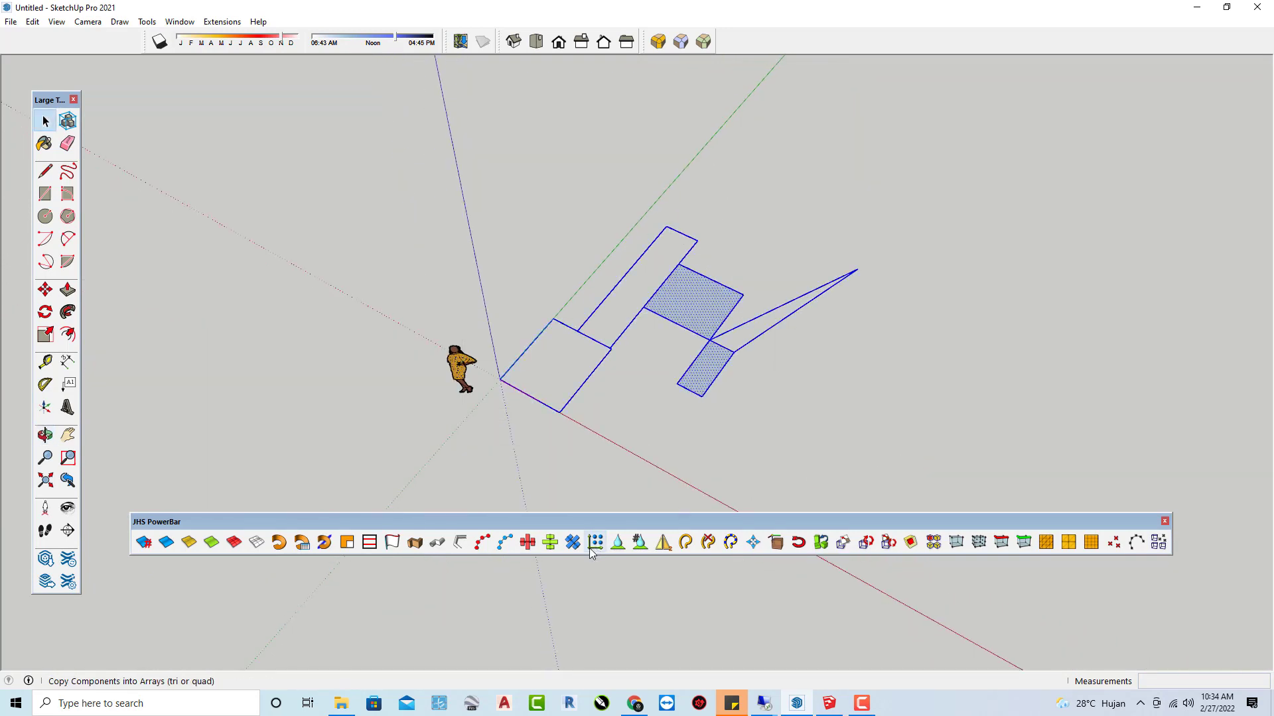
click(348, 546)
scroll(639, 428, up, 1)
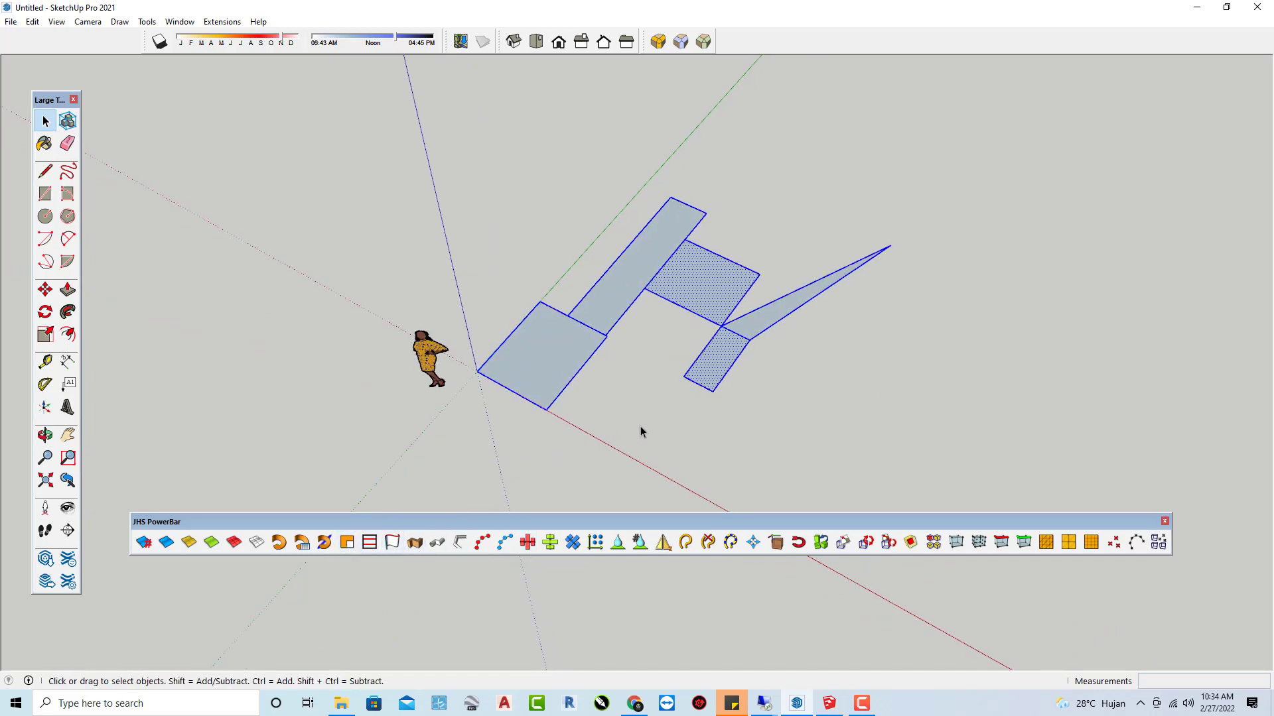
mouse_move(640, 432)
middle_down()
mouse_move(622, 377)
mouse_move(758, 293)
middle_up()
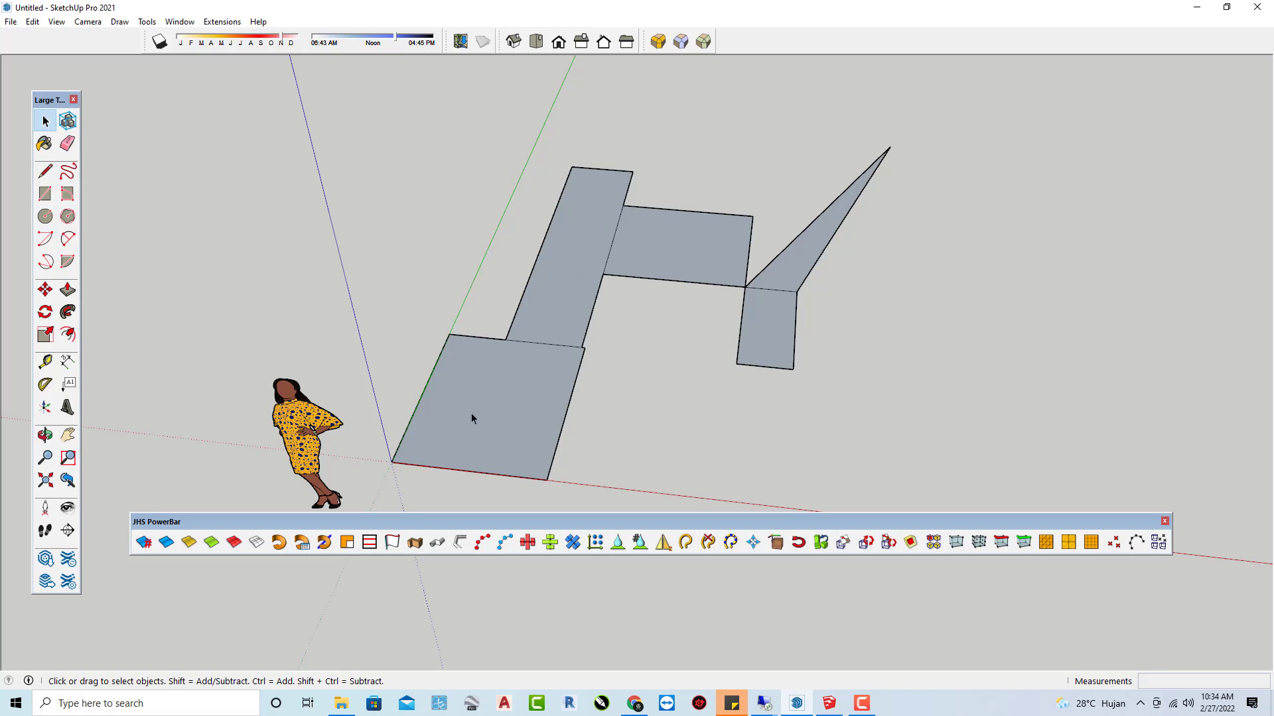
mouse_move(862, 245)
middle_down()
mouse_move(529, 358)
mouse_move(755, 282)
middle_up()
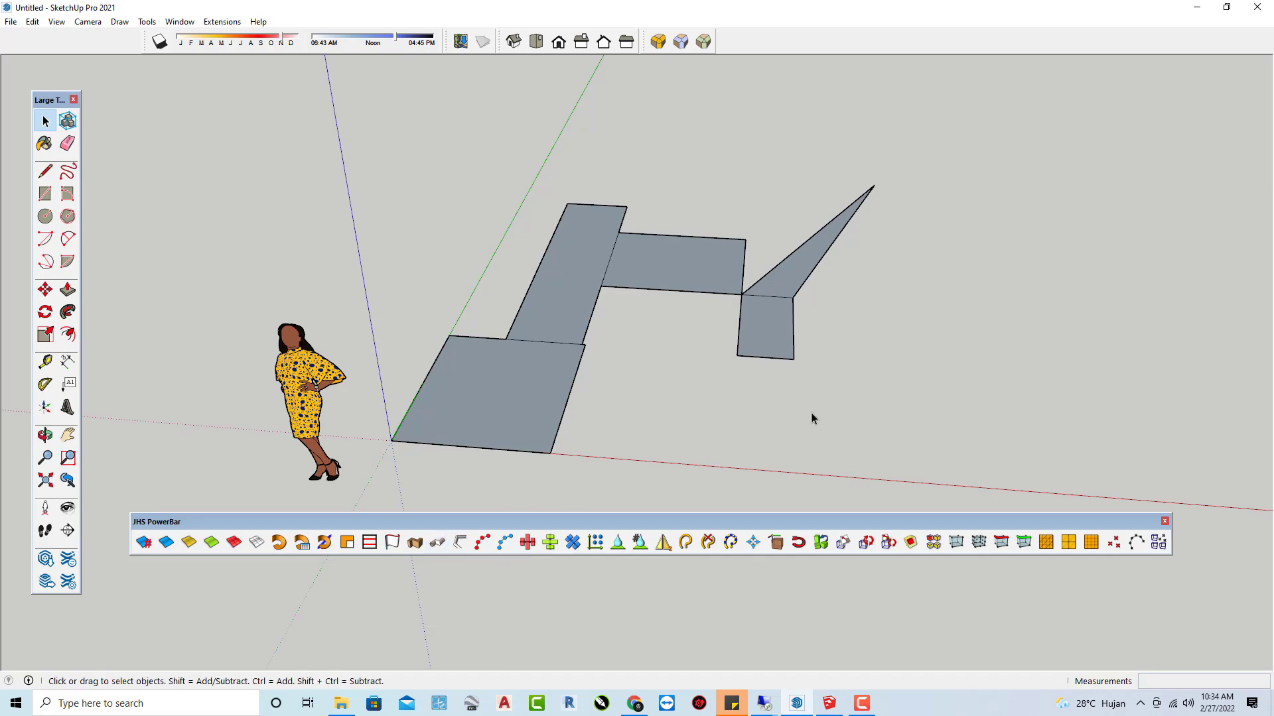
Step: Draw a three-segment zigzag line path beside the shapes near the red axis
key(l)
click(898, 480)
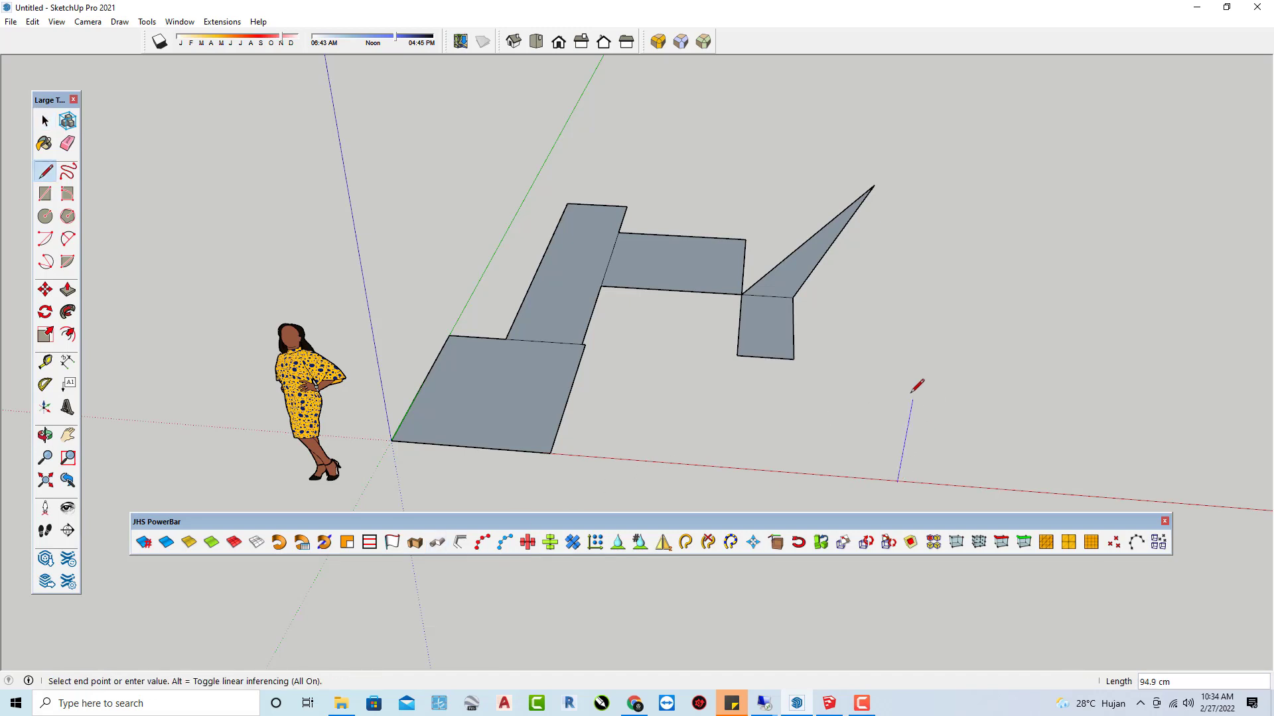
click(918, 374)
click(973, 377)
click(992, 298)
key(space)
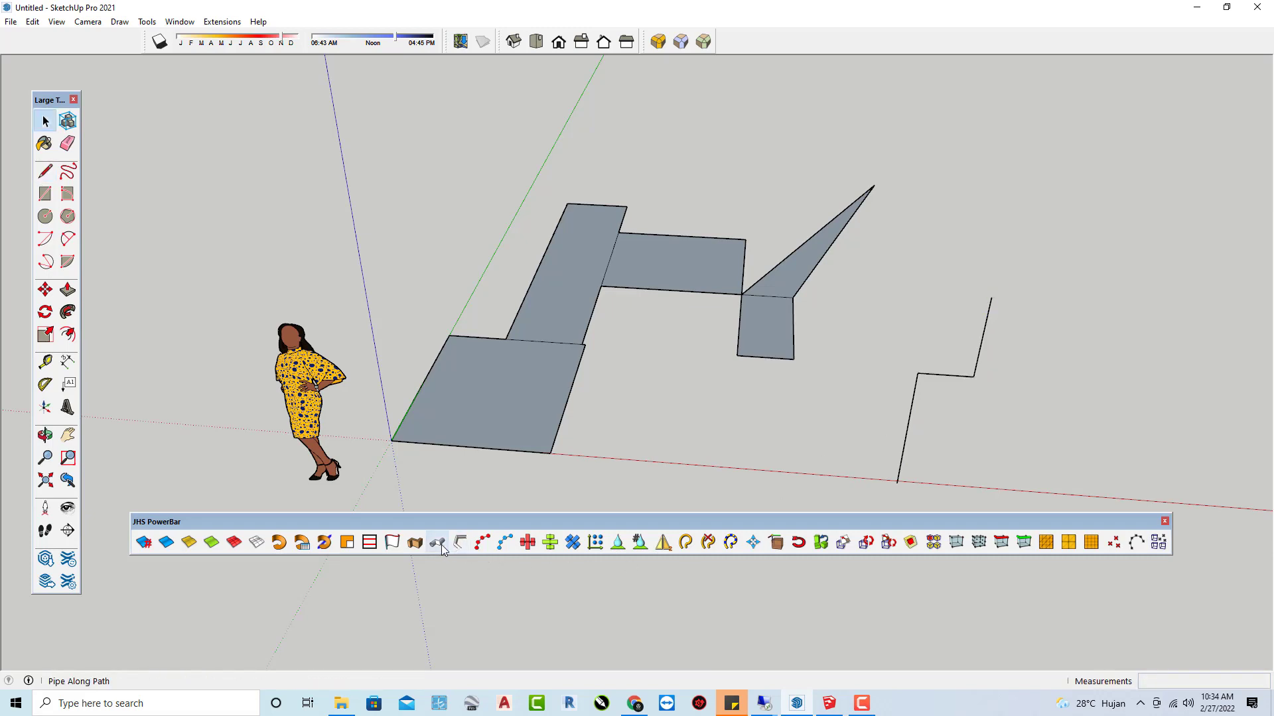
Step: Select the zigzag path and open Pipe Along Path's parameters (11.0 cm outside, 10.0 cm inside, 24 segments)
click(441, 546)
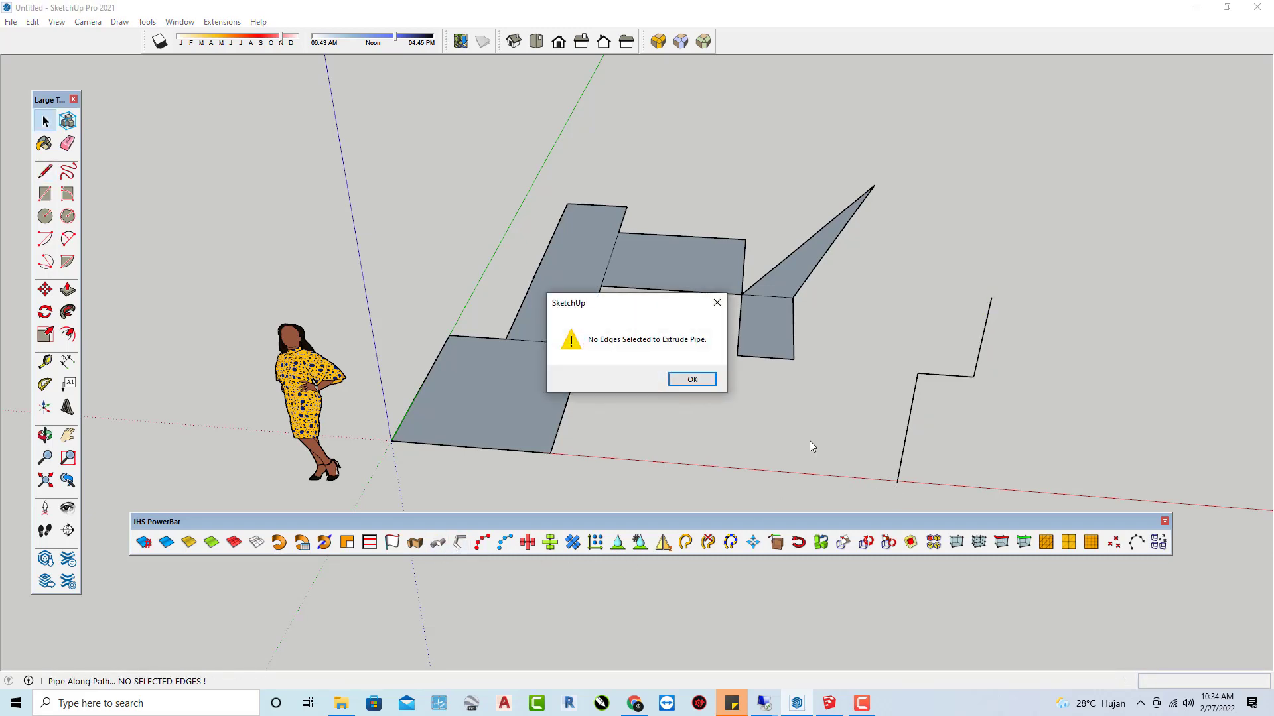
key(Return)
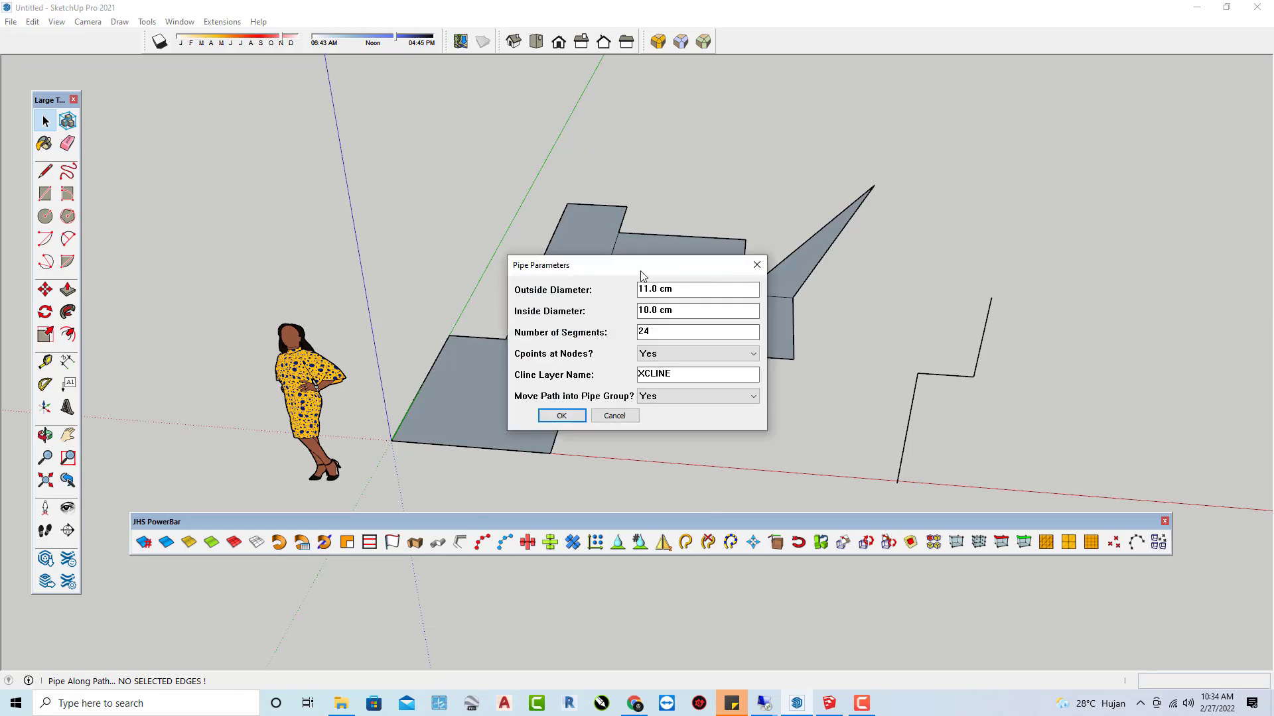
click(756, 265)
drag(1042, 437, 874, 325)
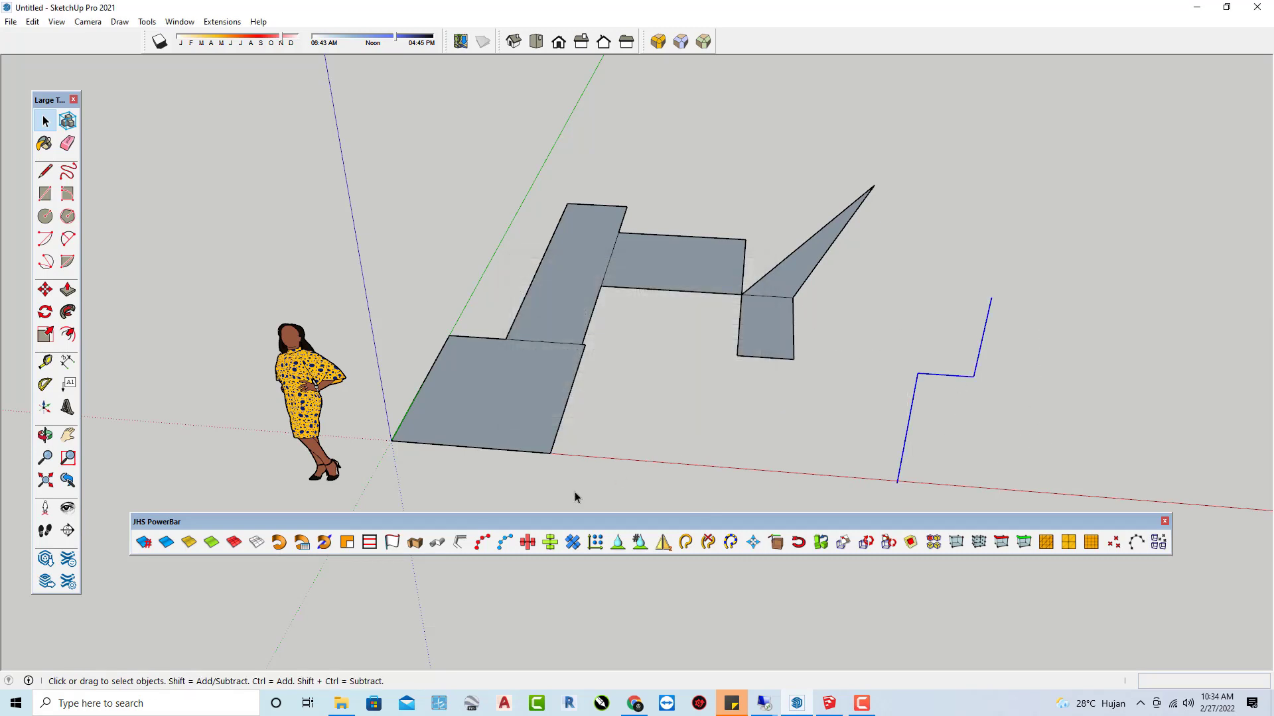
click(438, 543)
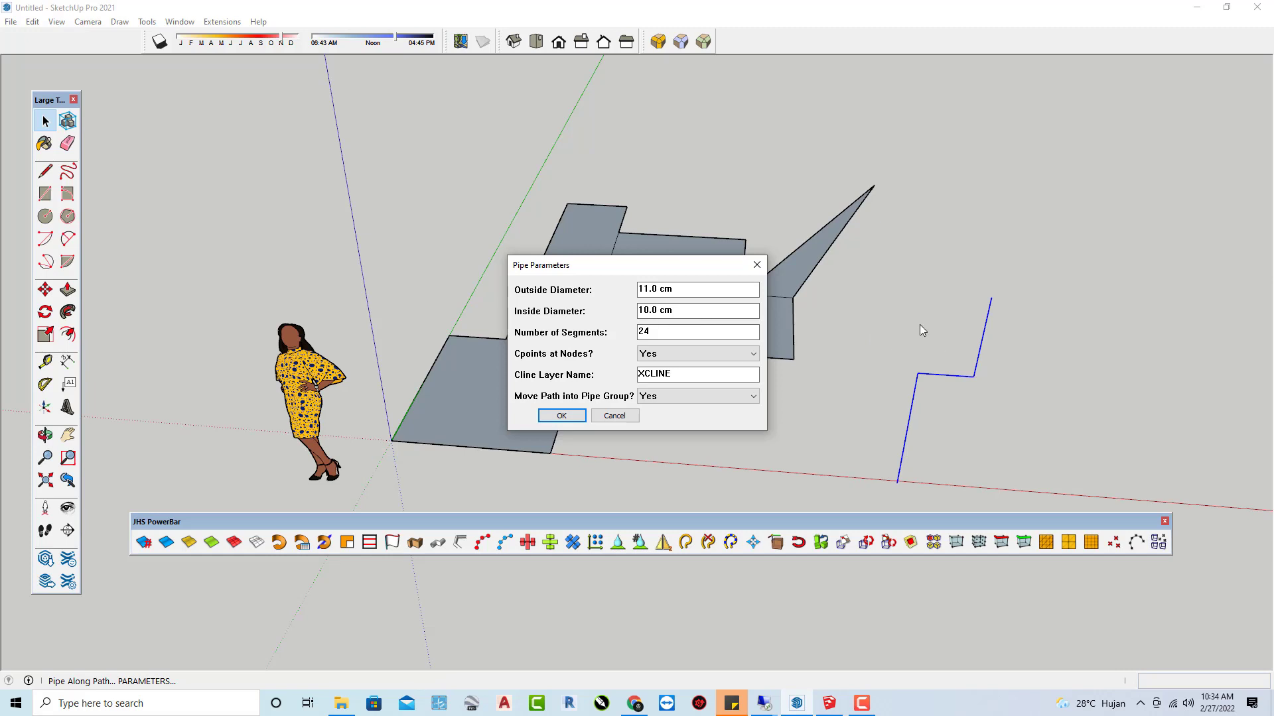
Step: Accept the pipe parameters to sweep a hollow pipe along the zigzag, then inspect it
click(561, 415)
mouse_move(938, 434)
middle_down()
mouse_move(697, 489)
mouse_move(1013, 413)
mouse_move(930, 401)
middle_up()
scroll(863, 384, up, 3)
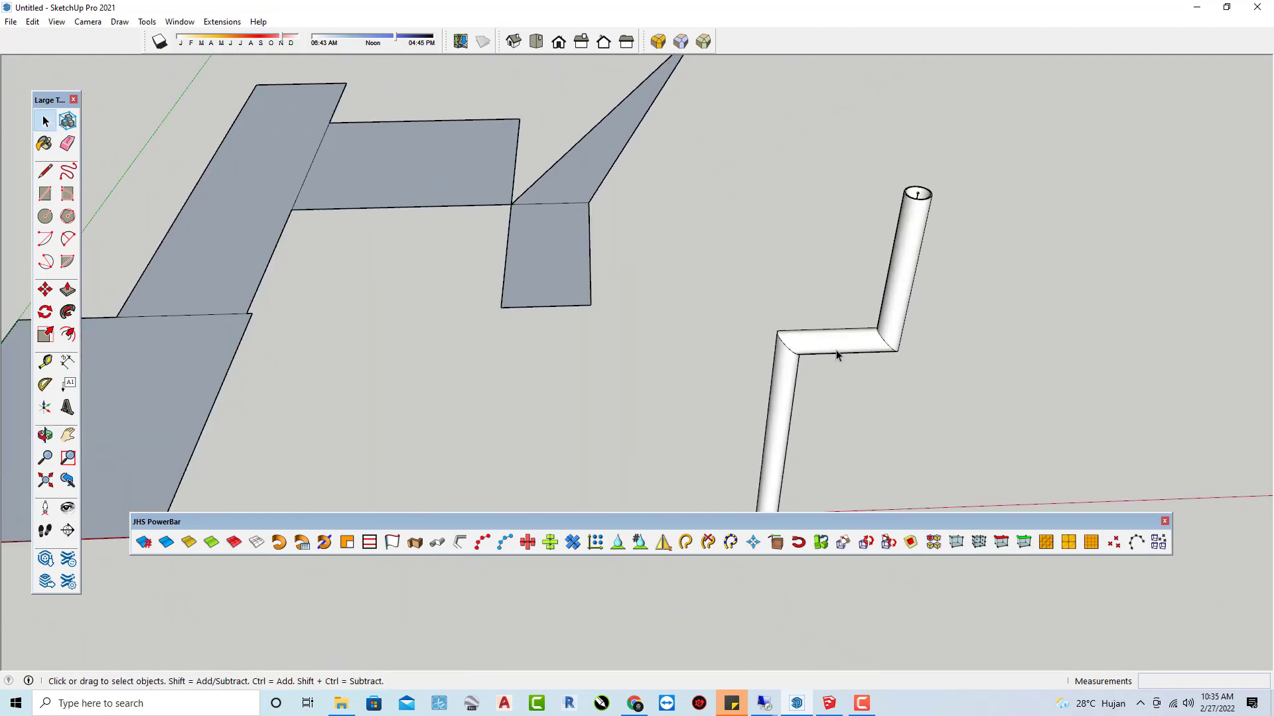
click(829, 348)
scroll(691, 320, down, 3)
click(690, 332)
scroll(631, 378, down, 3)
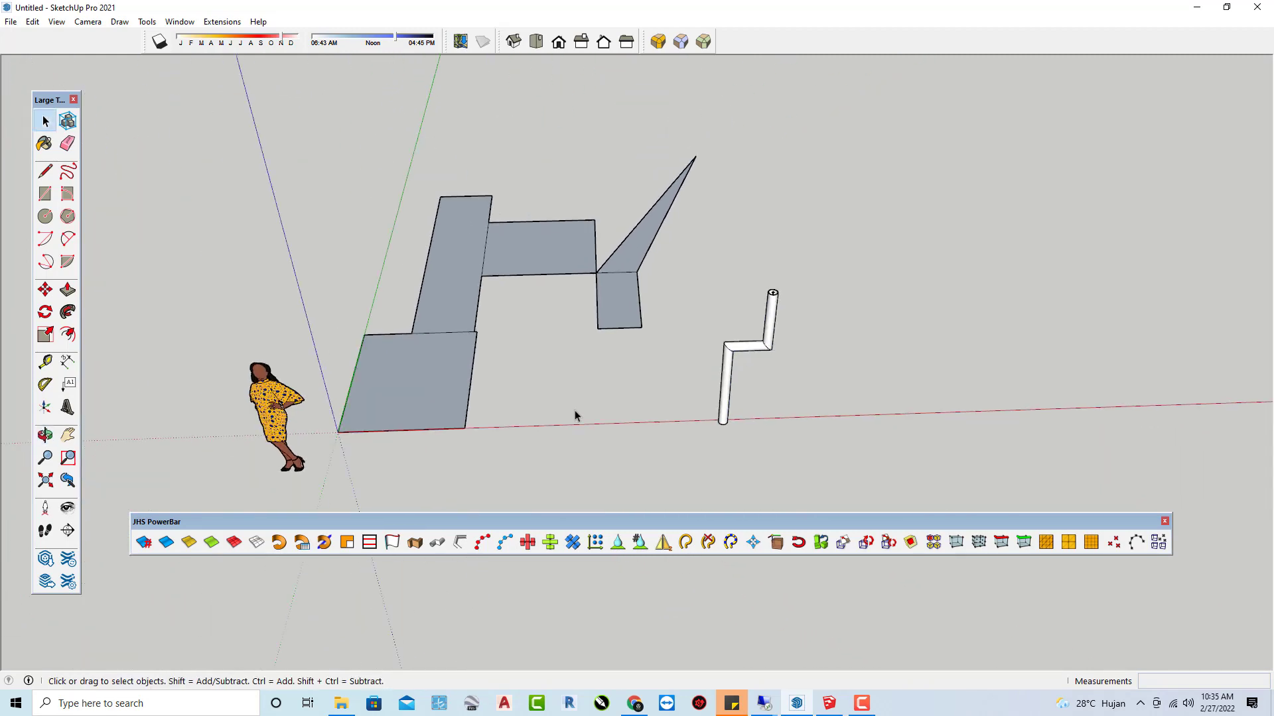
mouse_move(575, 410)
middle_down()
mouse_move(432, 418)
mouse_move(467, 421)
middle_up()
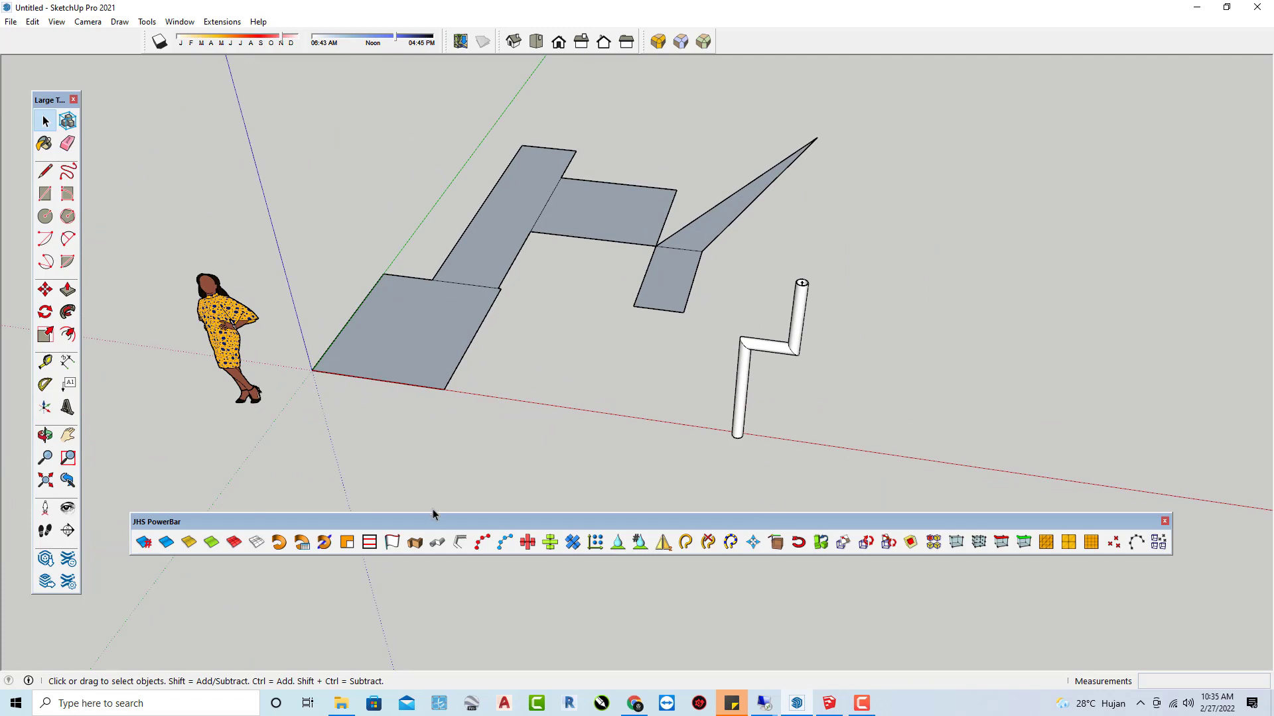
mouse_move(432, 526)
mouse_down()
mouse_move(438, 562)
mouse_move(470, 571)
mouse_up()
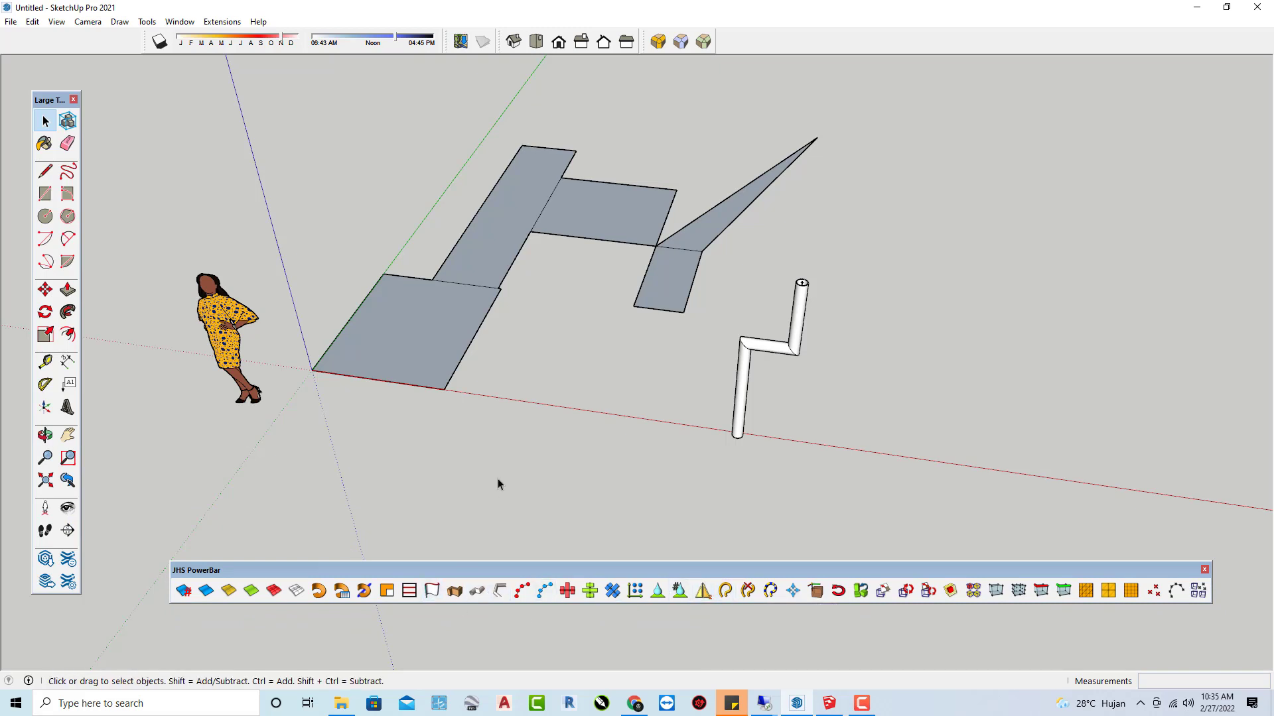
middle_drag(566, 438, 540, 428)
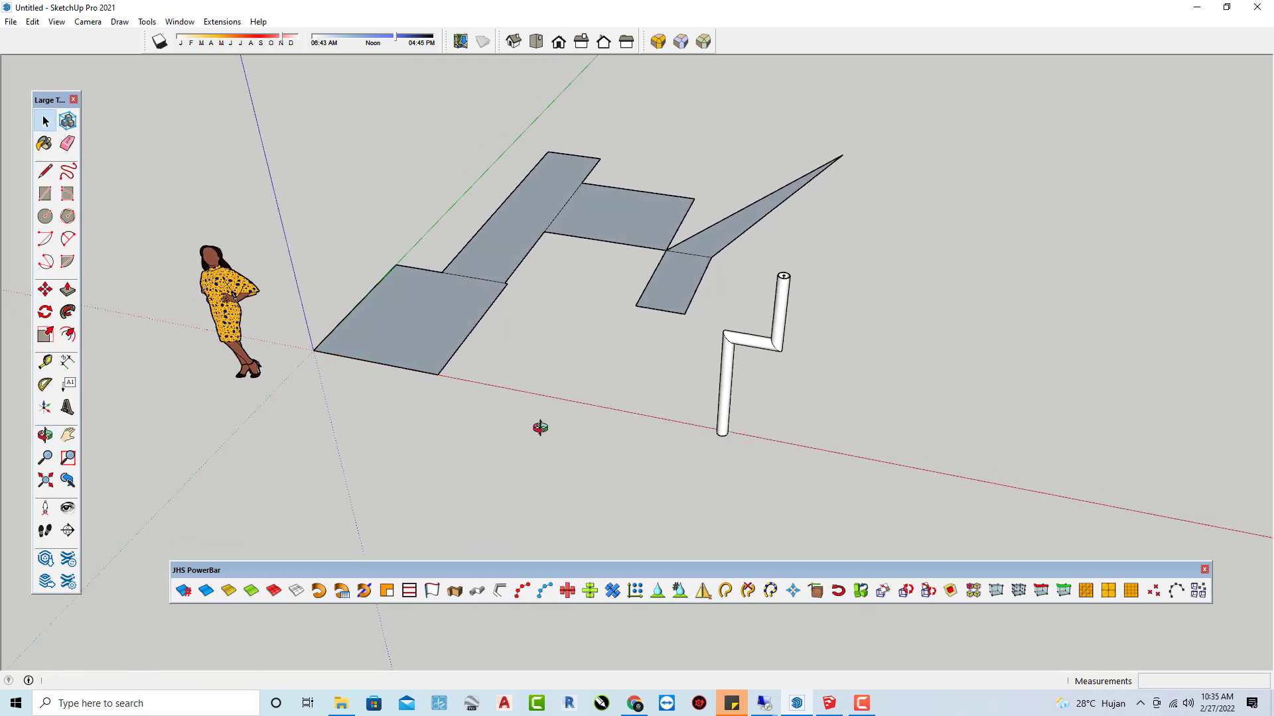